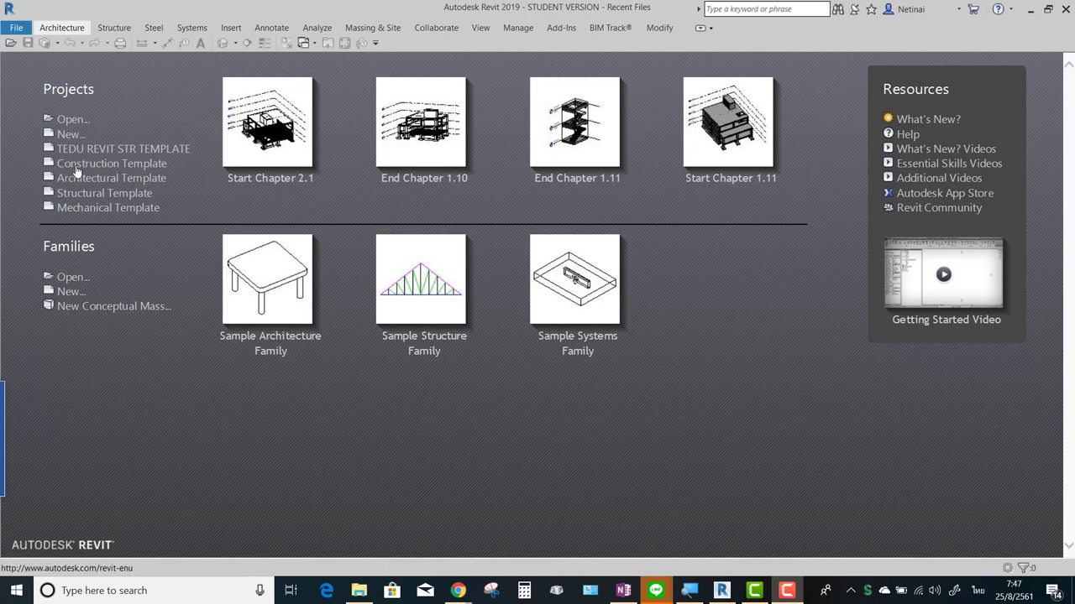
Step: Open the Start Chapter 2.1.rvt project file
click(74, 123)
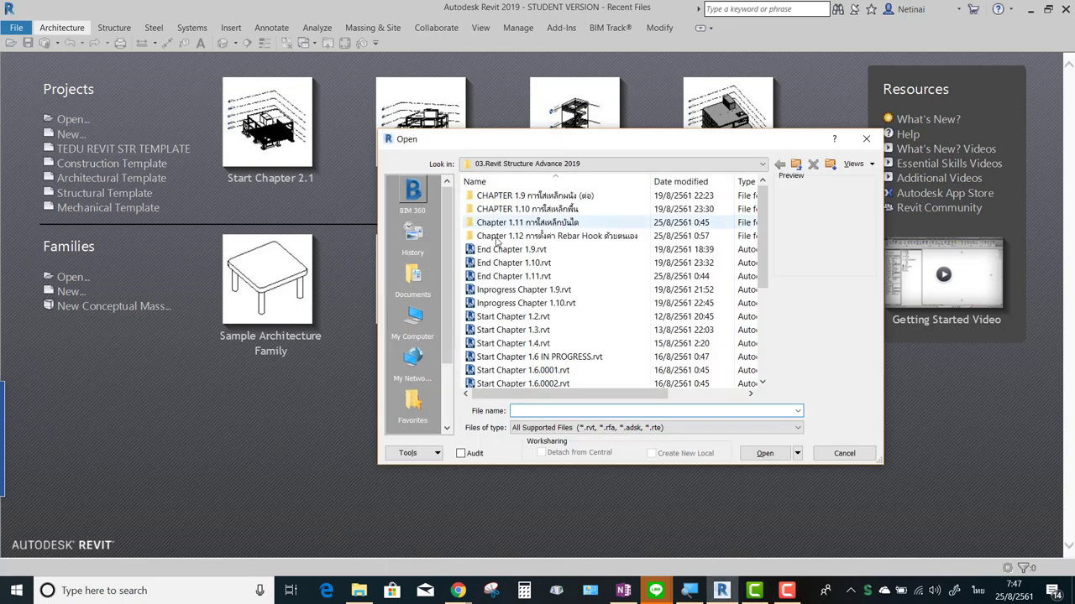
scroll(544, 336, down, 5)
click(537, 370)
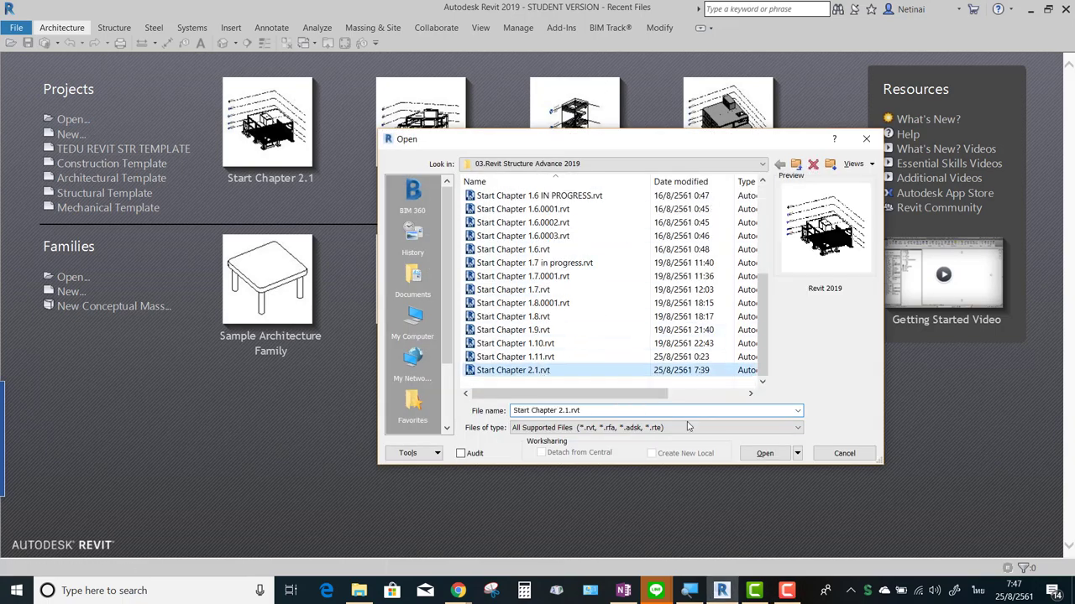
click(765, 454)
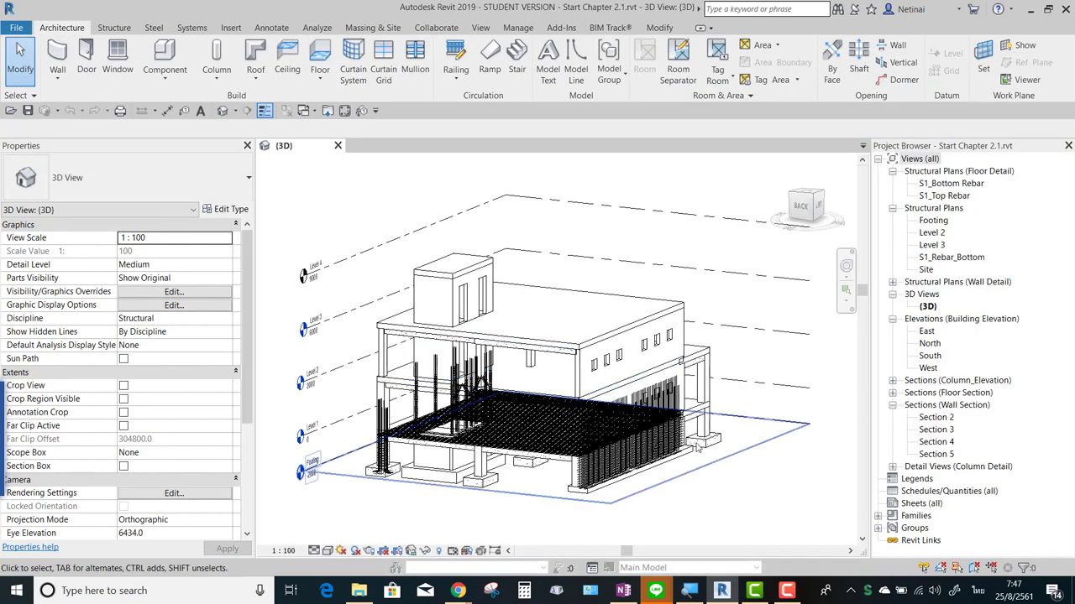
Step: View the model from the back and window-select the right wall, filtering to walls only
shift+middle_drag(697, 449, 774, 453)
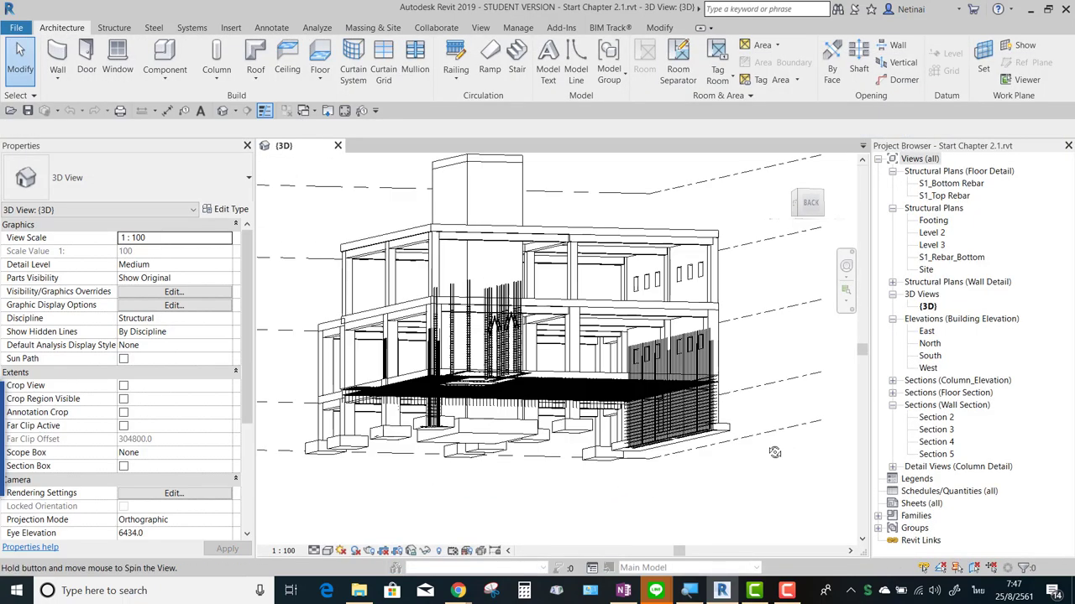
click(808, 204)
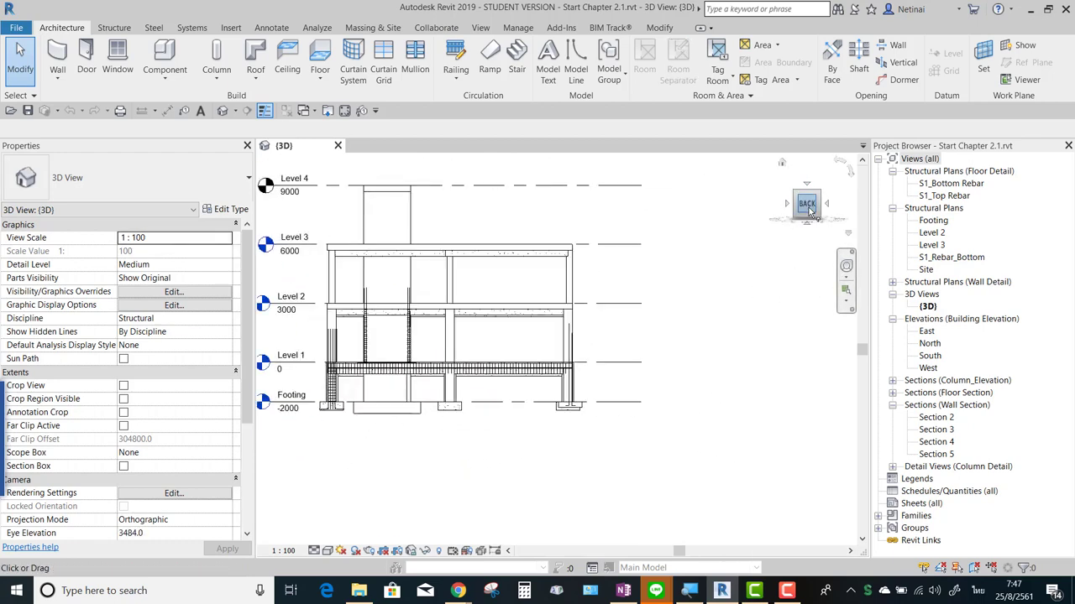
scroll(596, 256, up, 3)
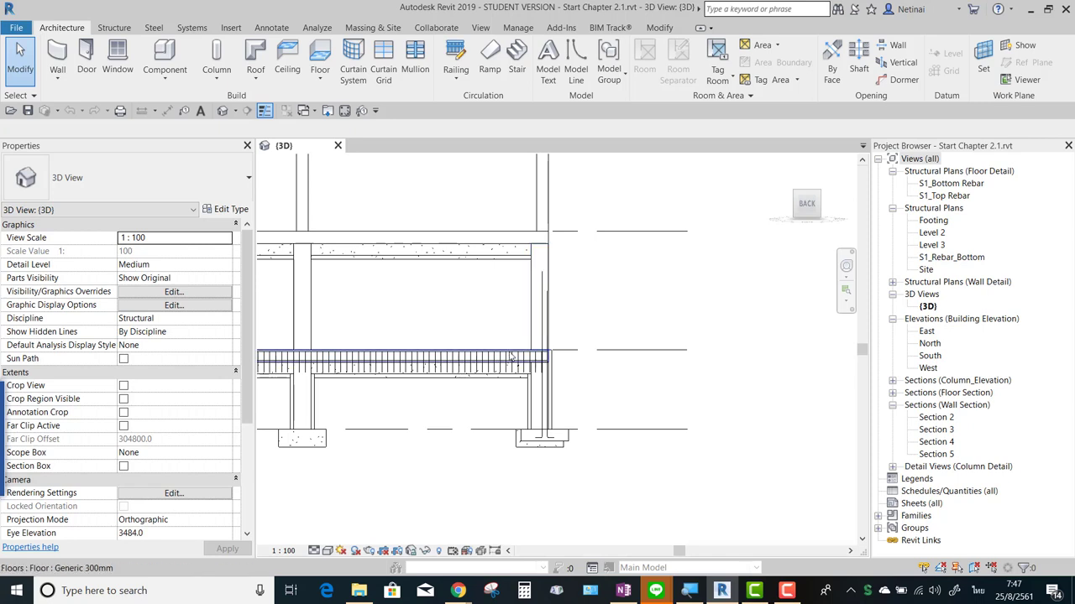
drag(473, 195, 623, 487)
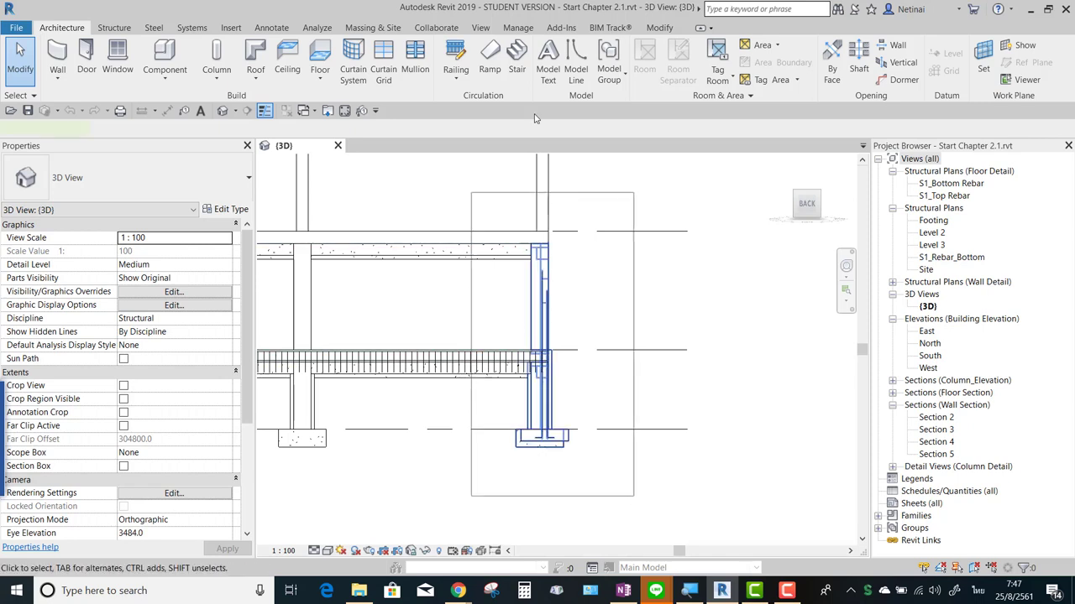
click(563, 61)
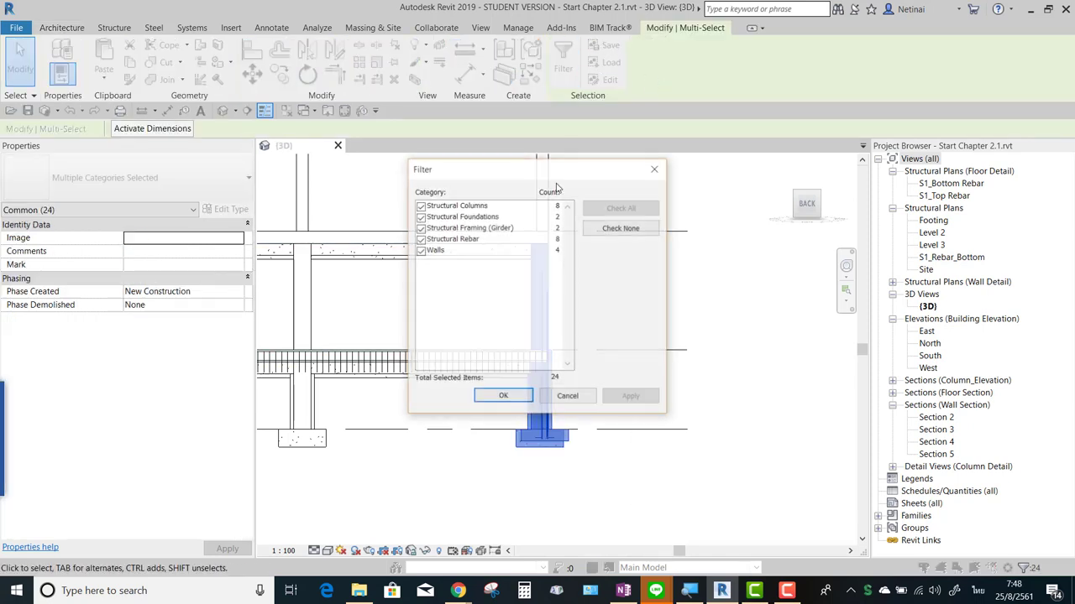
click(620, 229)
click(420, 251)
click(503, 396)
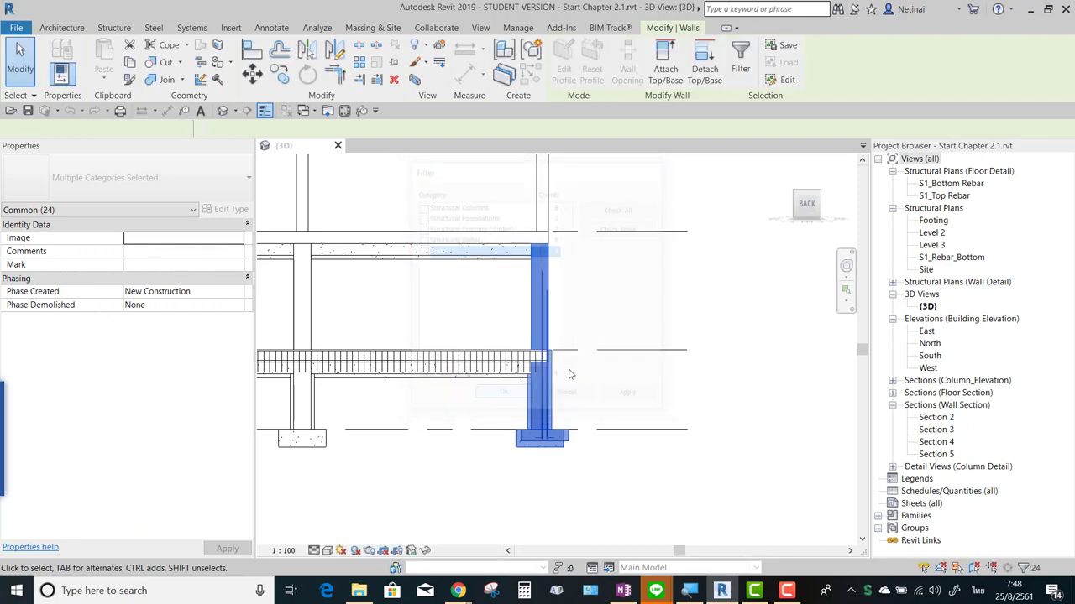
click(647, 307)
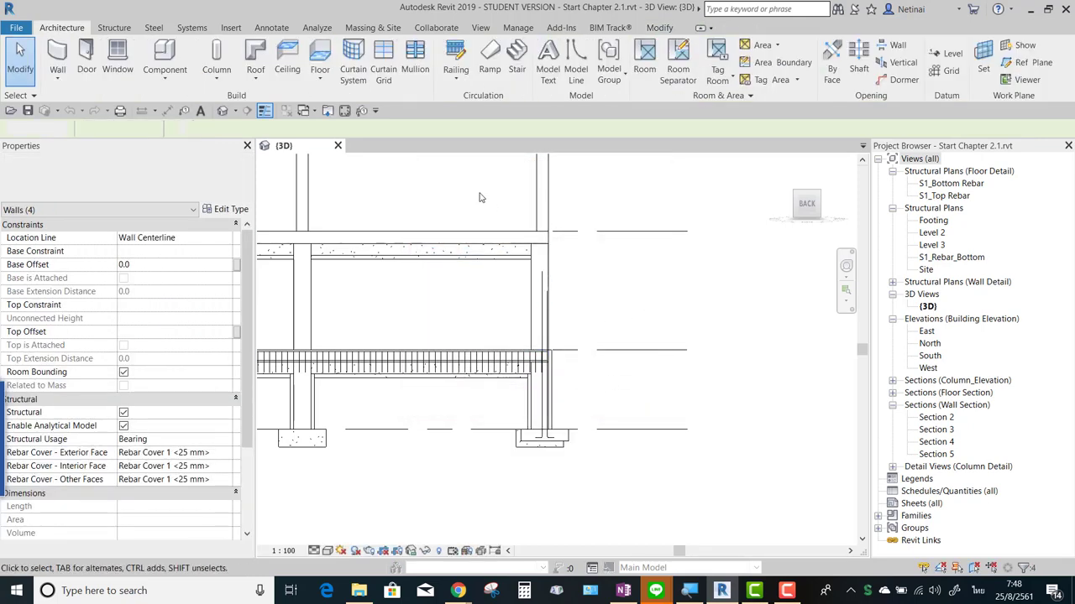
Step: Reselect the wall area and filter it down to Structural Rebar only
drag(472, 188, 594, 454)
click(575, 67)
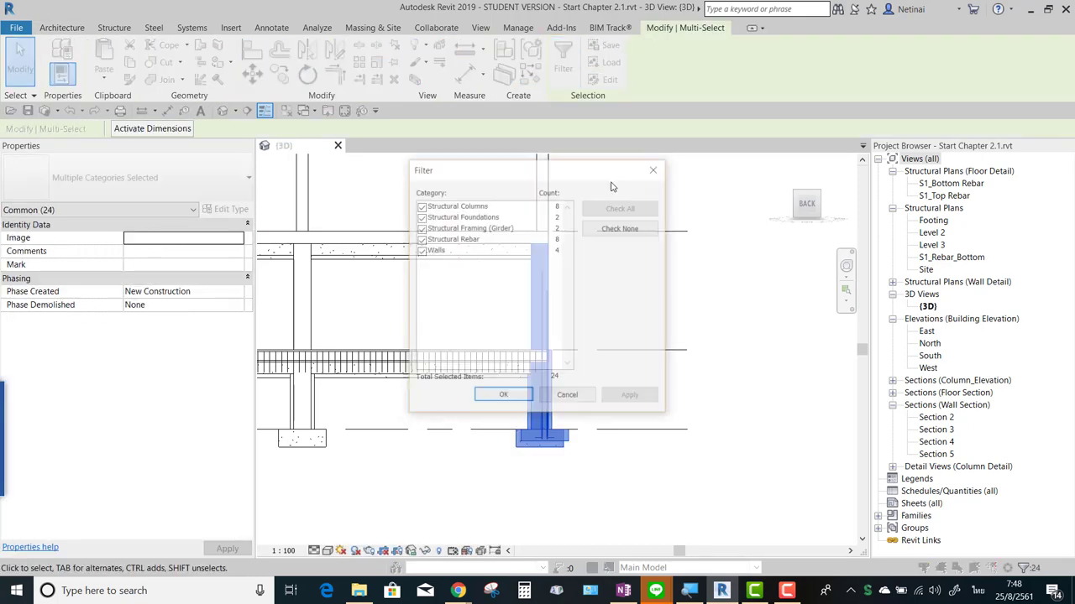
click(621, 228)
click(420, 240)
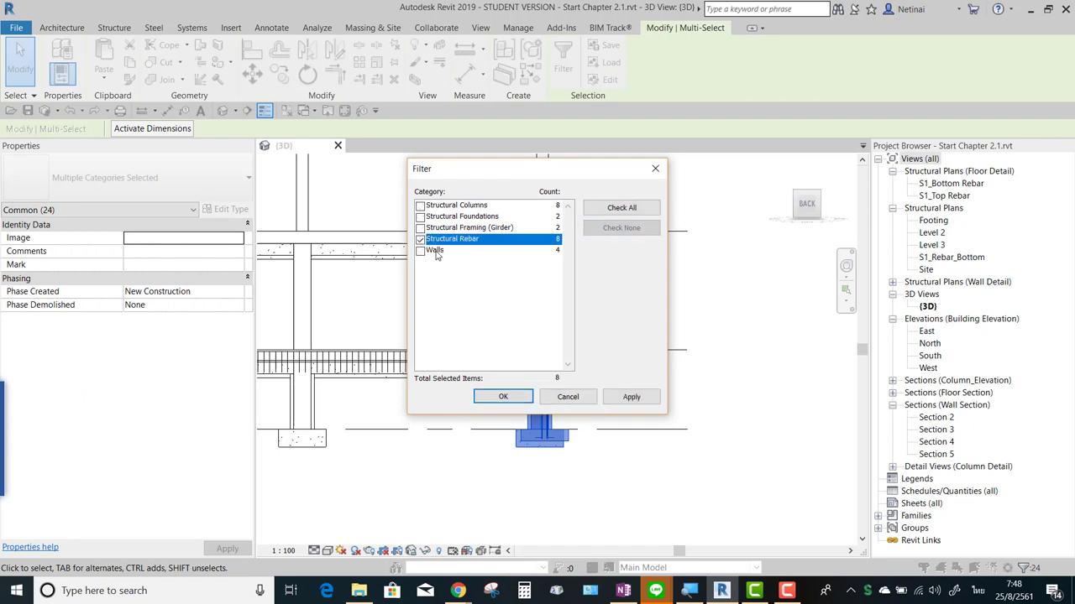
click(503, 396)
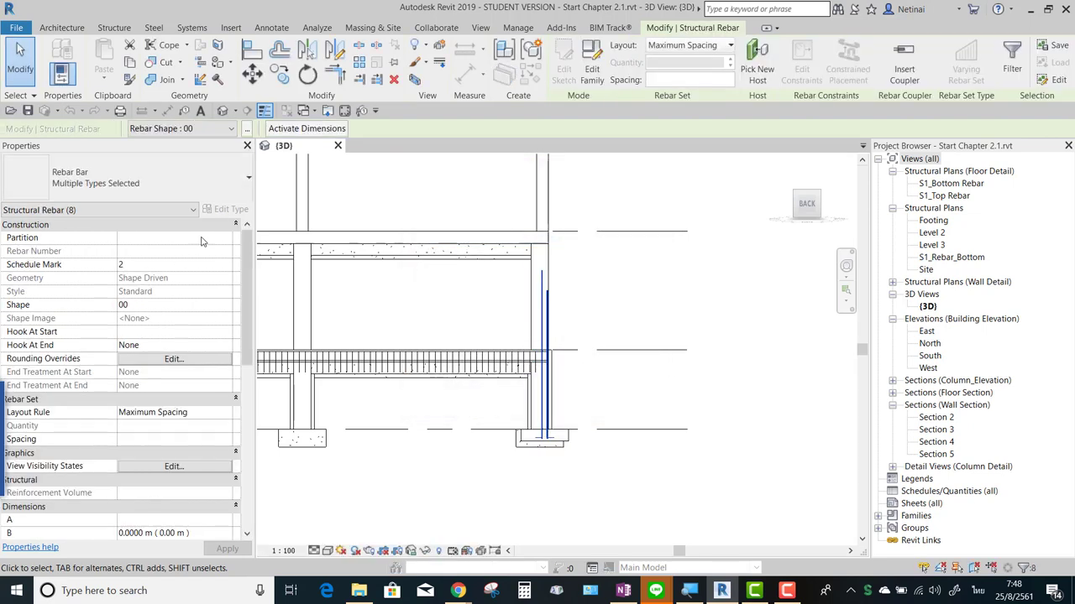
Step: Set the selected wall rebar's Partition to WALL_W1, then clear the selection
click(228, 239)
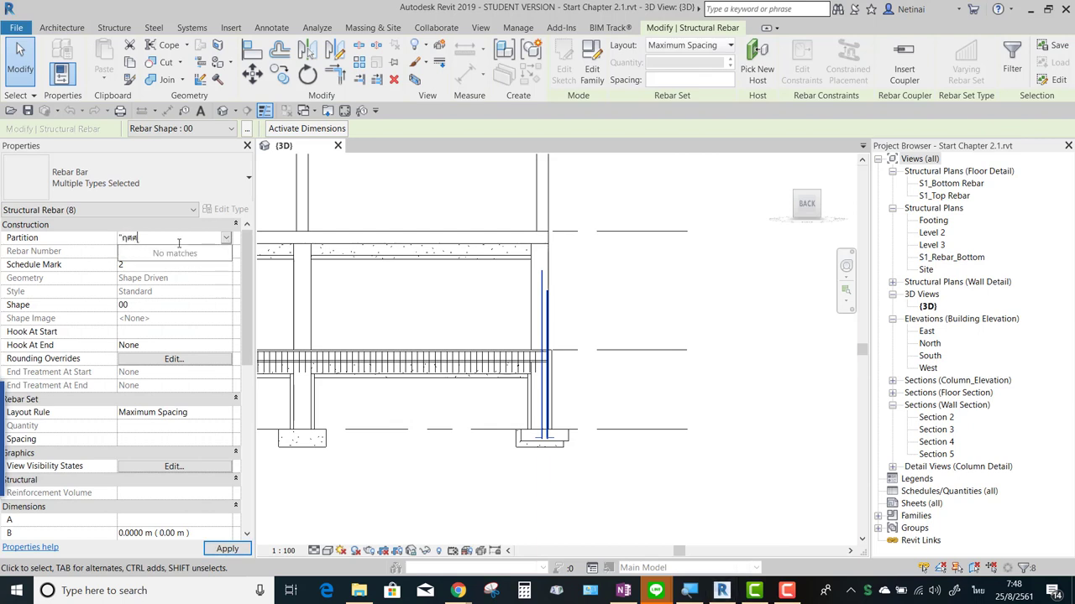
key(alt+shift)
text(WALL_W1)
key(Return)
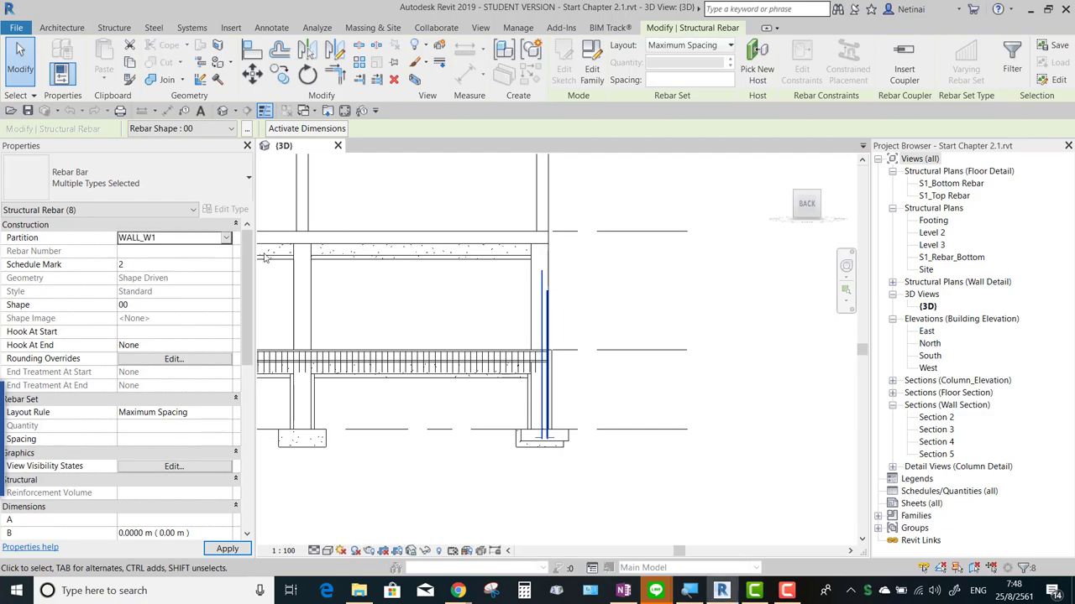
mouse_move(597, 320)
shift+middle_down()
mouse_move(661, 328)
mouse_move(810, 418)
mouse_move(743, 456)
shift+middle_up()
key(Escape)
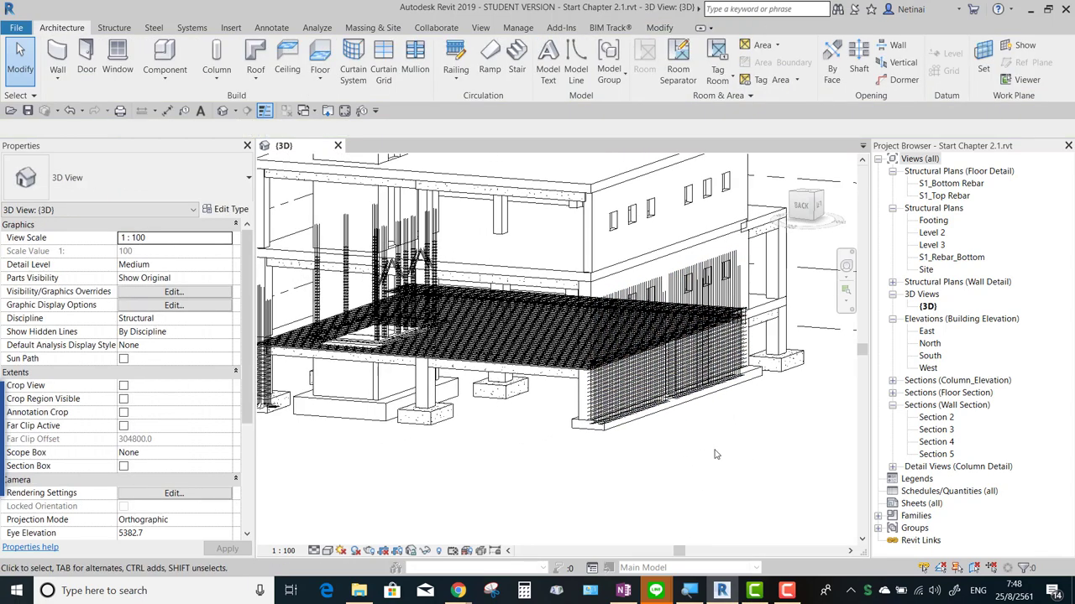
Step: Turn off visibility of the Rebar_Wall filter (Partition contains WALL) in the 3D view
scroll(716, 457, down, 1)
scroll(720, 463, down, 1)
scroll(688, 466, down, 1)
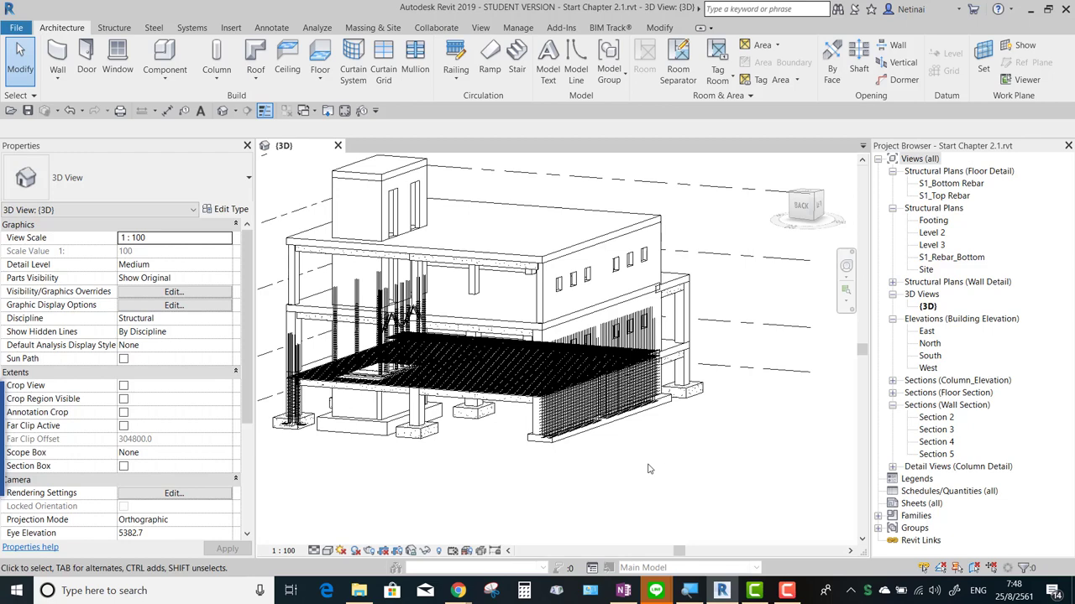
key(v)
key(v)
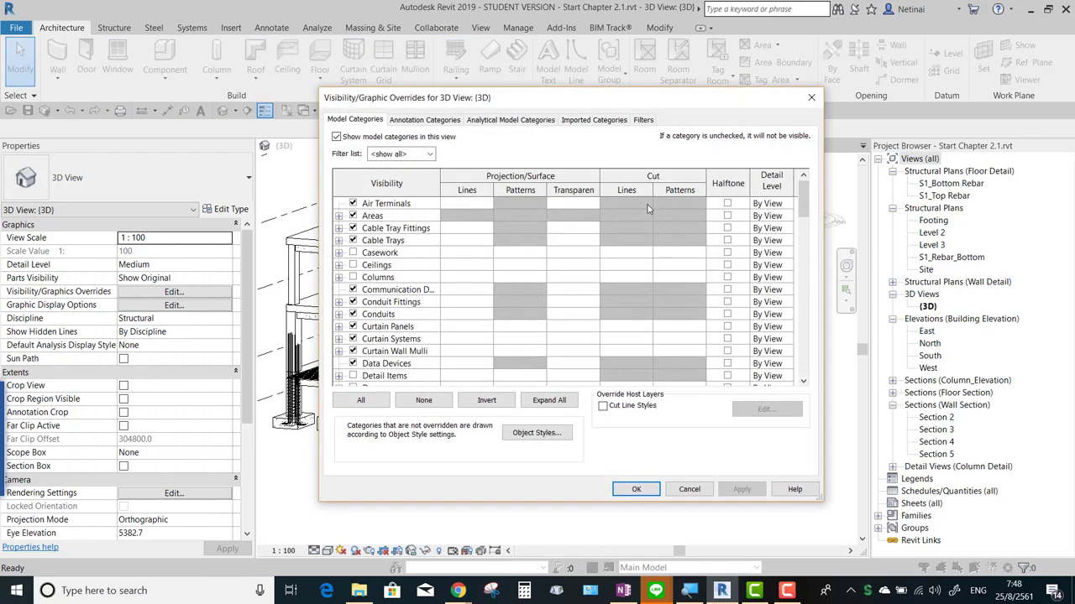
click(645, 120)
click(367, 183)
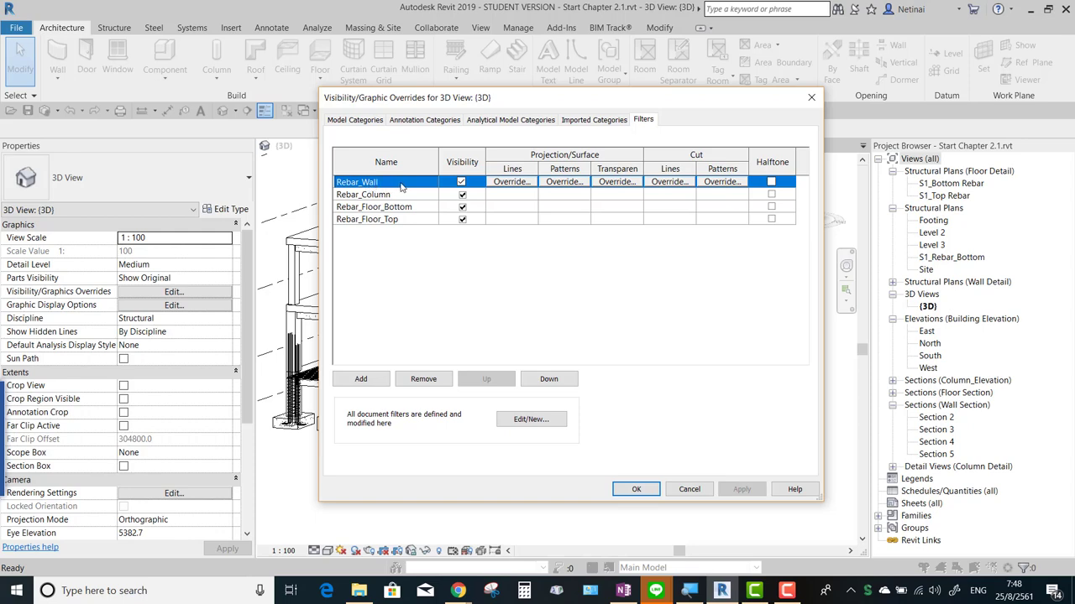
click(530, 420)
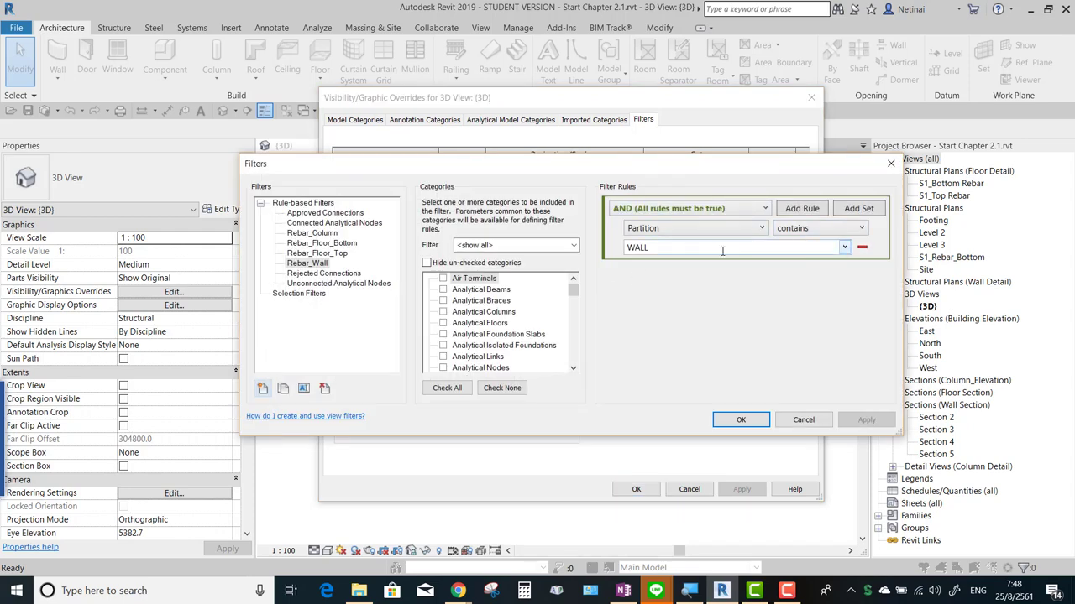
click(891, 165)
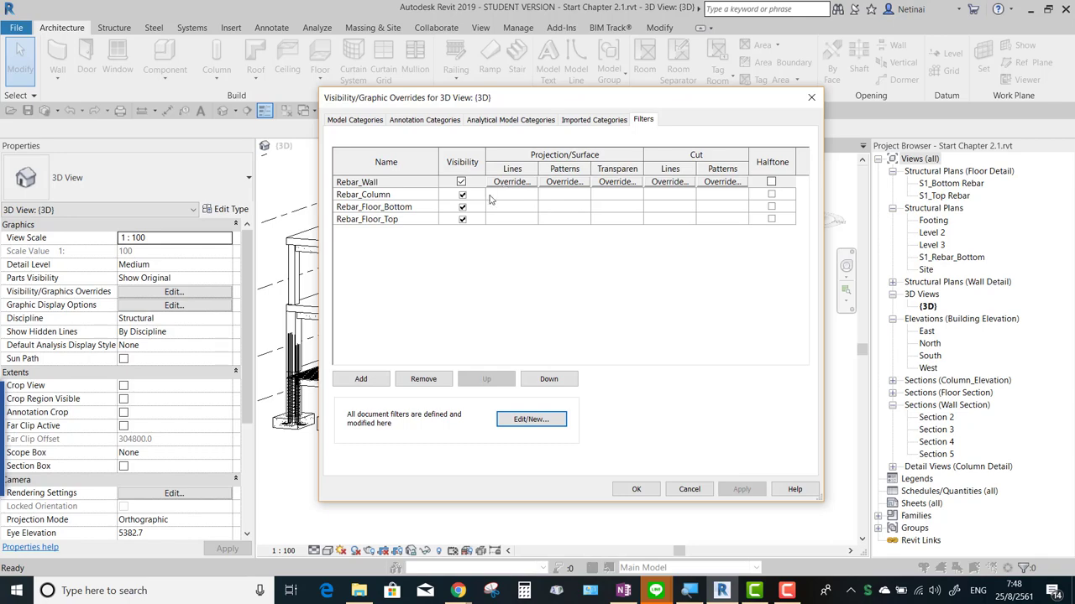
click(461, 183)
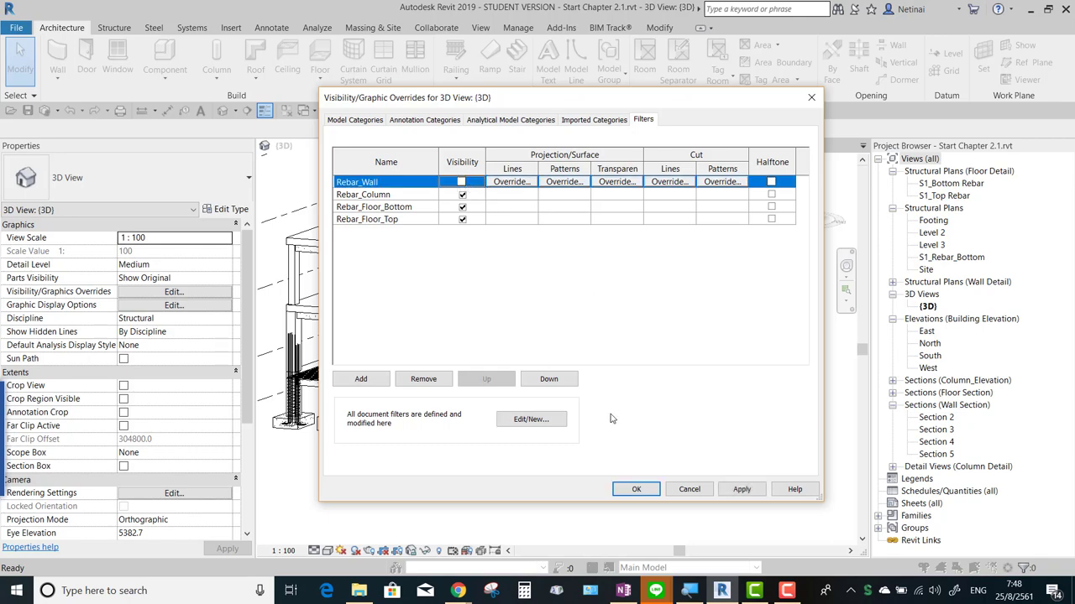
click(635, 489)
mouse_move(655, 470)
shift+middle_down()
mouse_move(720, 435)
mouse_move(539, 472)
shift+middle_up()
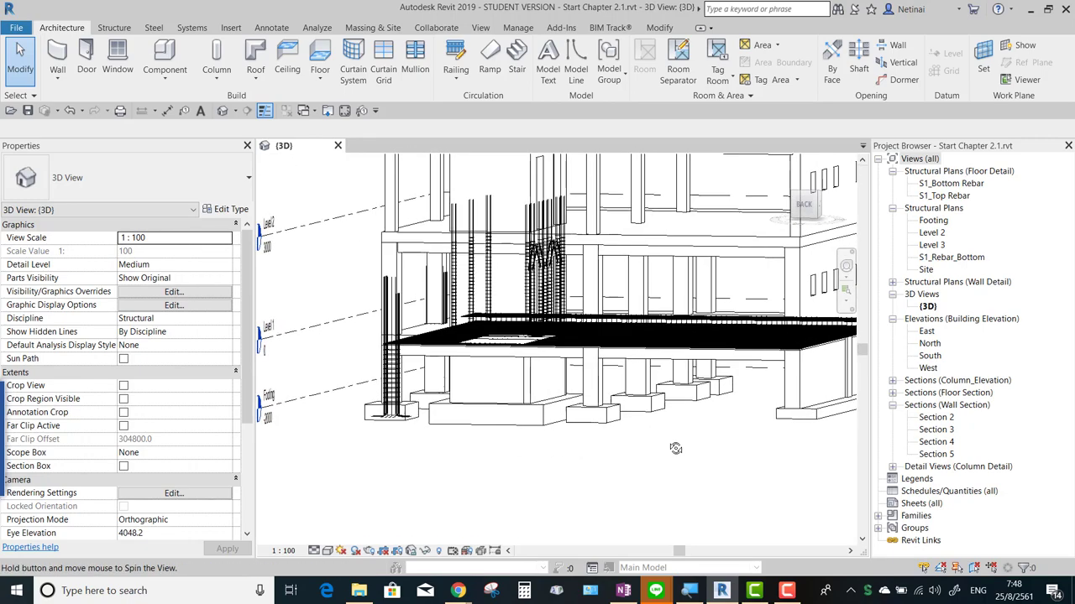
Step: Switch the 3D view's visual style to Wireframe
click(328, 551)
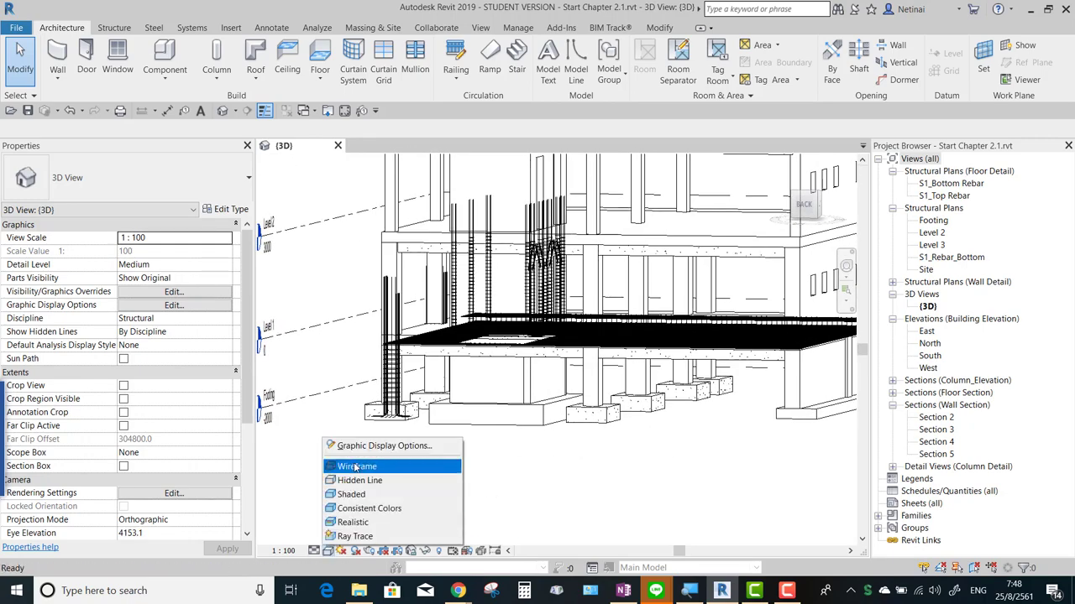
click(361, 469)
mouse_move(361, 470)
shift+middle_down()
mouse_move(569, 497)
mouse_move(544, 483)
mouse_move(534, 457)
shift+middle_up()
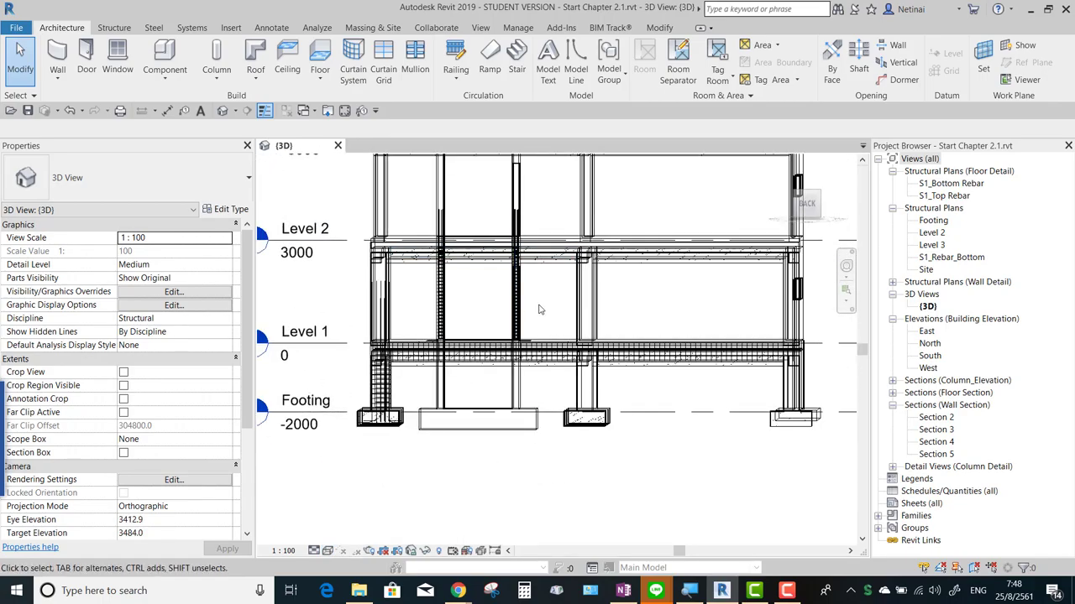
middle_drag(541, 313, 561, 330)
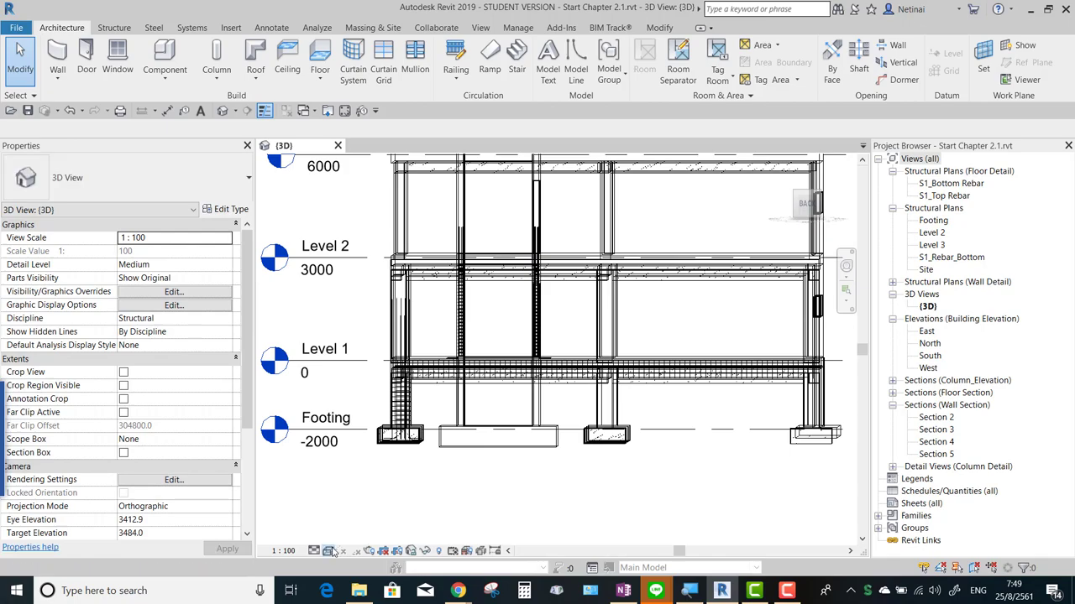
click(329, 550)
click(356, 466)
Step: Face the model from the back and window-select the Level 1 wall rebar
mouse_move(537, 508)
shift+middle_down()
mouse_move(539, 518)
mouse_move(525, 481)
shift+middle_up()
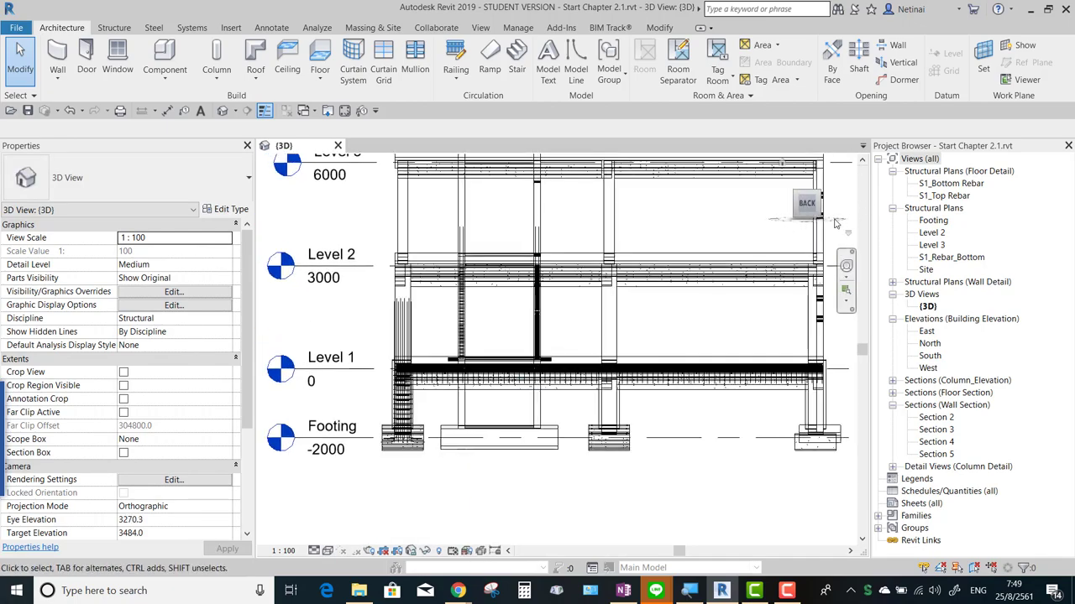
click(806, 203)
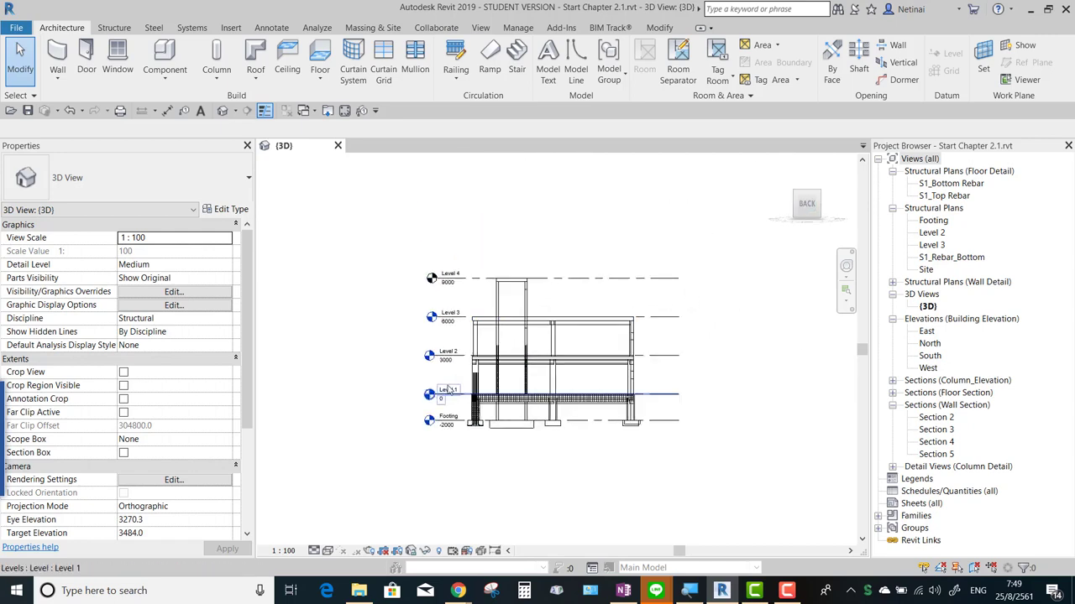
scroll(558, 382, up, 3)
middle_drag(557, 382, 543, 351)
mouse_move(482, 218)
mouse_down()
mouse_move(667, 447)
mouse_move(667, 429)
mouse_up()
Step: Filter the selection to drop the walls, keeping only the rebar
click(563, 66)
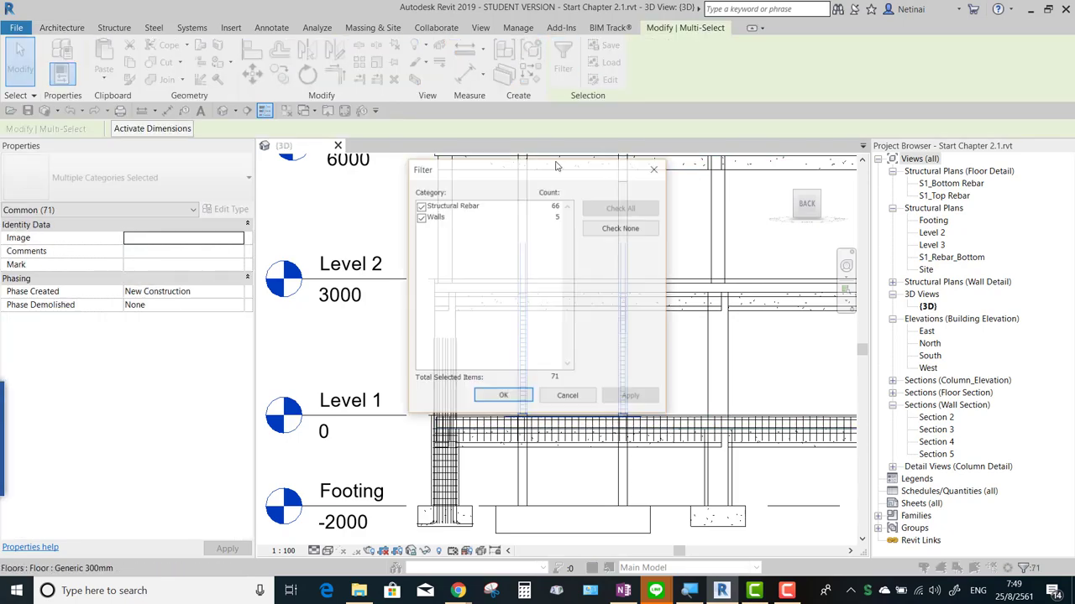
click(422, 218)
click(495, 394)
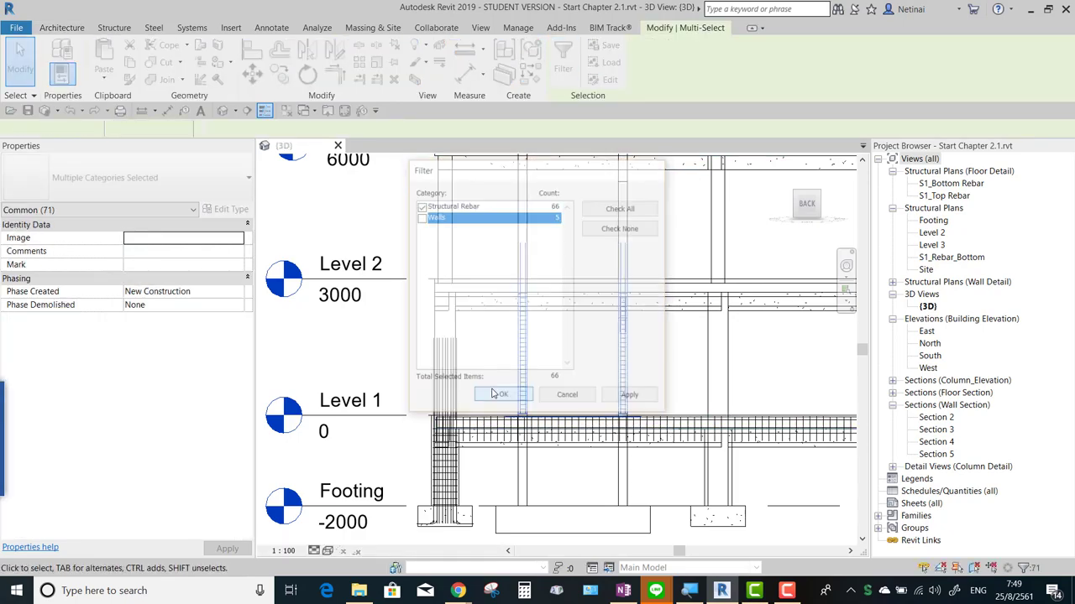
Step: From the back elevation, crossing-select the wall area between Level 1 and Level 2
mouse_move(676, 360)
shift+middle_down()
mouse_move(692, 428)
mouse_move(214, 377)
shift+middle_up()
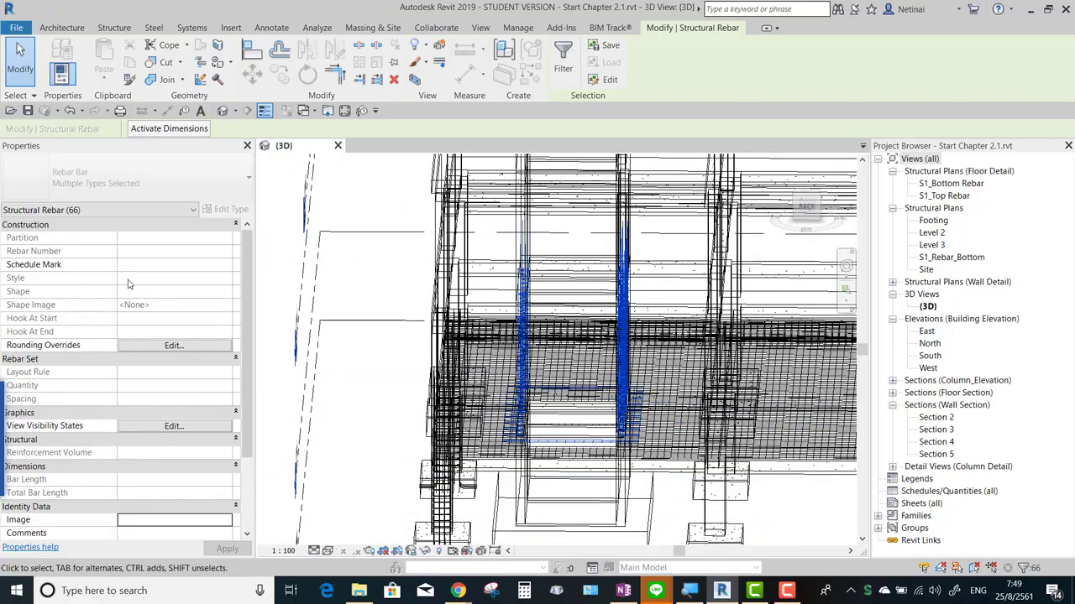
scroll(588, 420, up, 3)
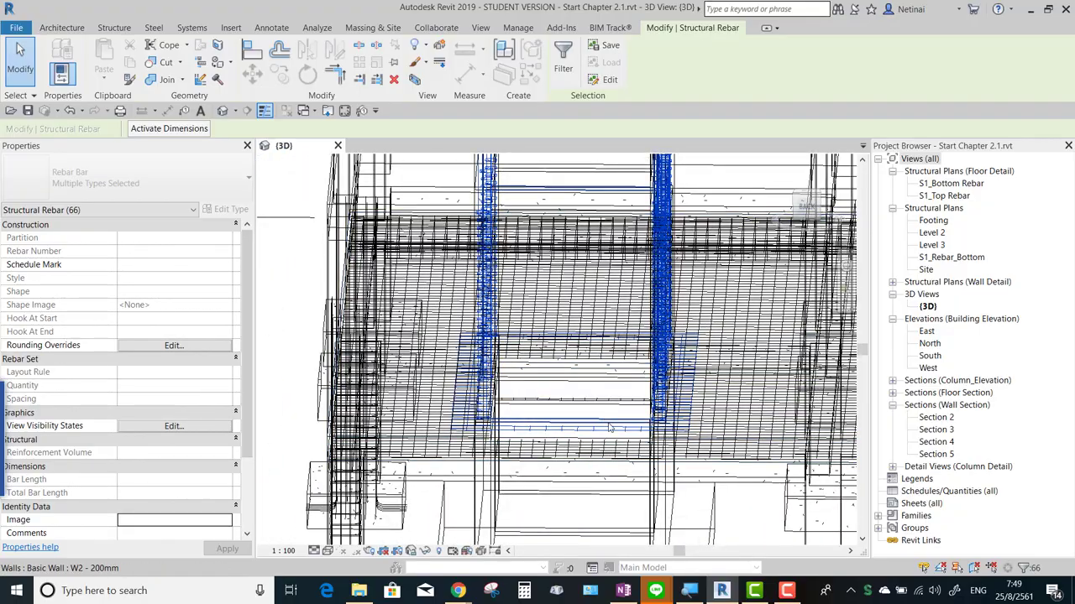
shift+middle_drag(610, 428, 760, 472)
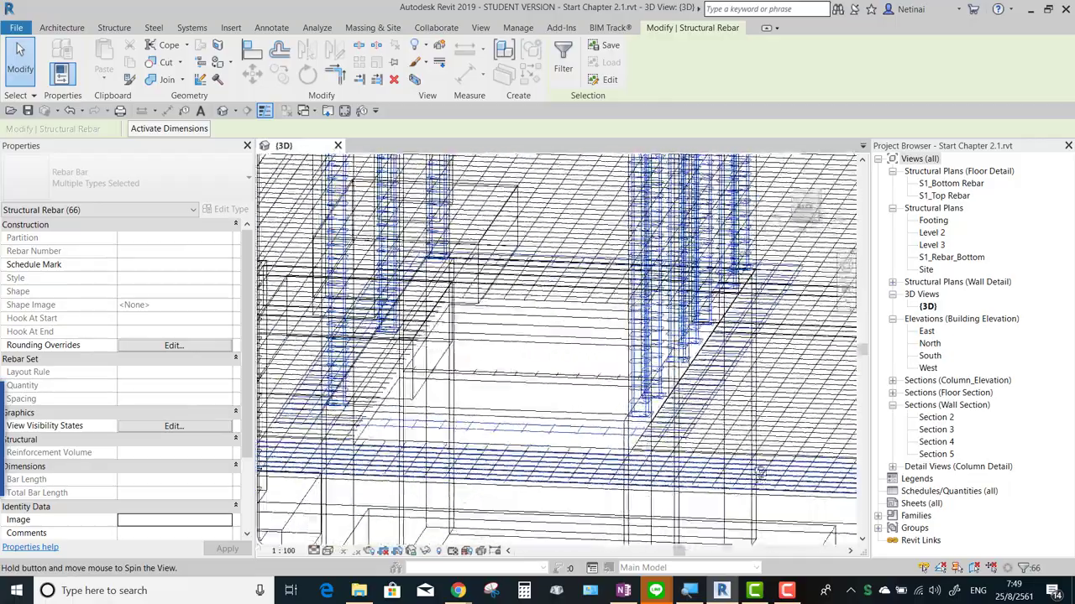
shift+middle_drag(759, 473, 804, 206)
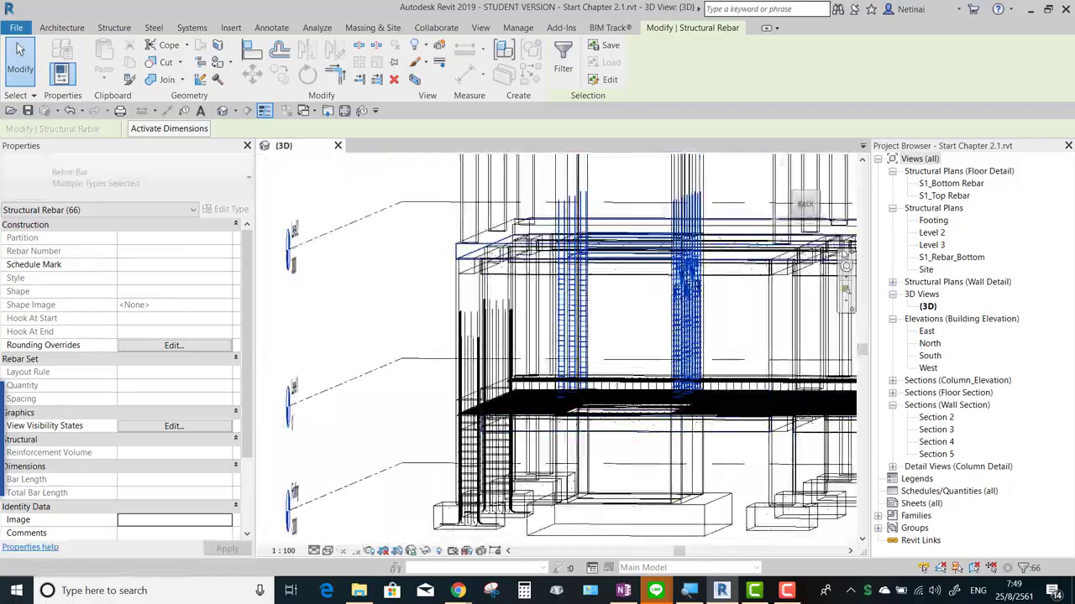
click(805, 206)
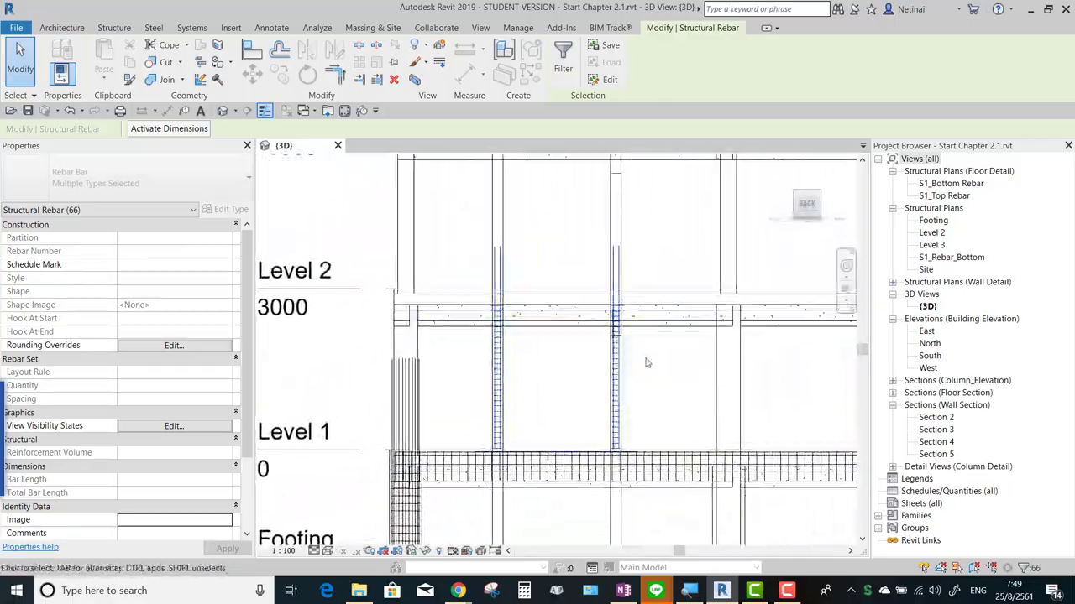
click(647, 363)
drag(686, 393, 462, 231)
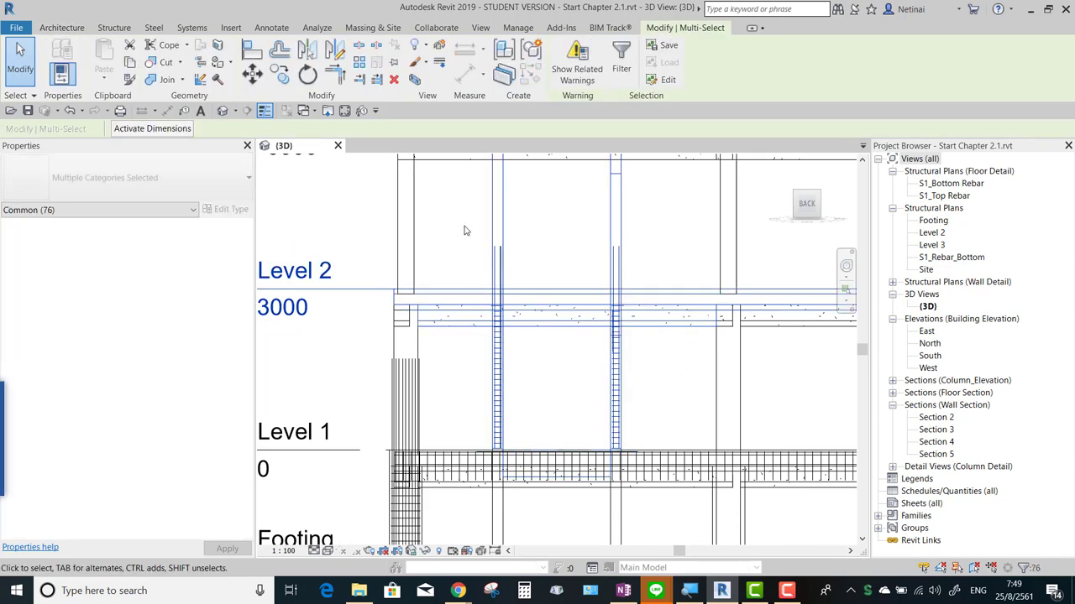
Step: Filter the selection to the 58 rebar bars and set their Partition to WALL_W2
click(622, 65)
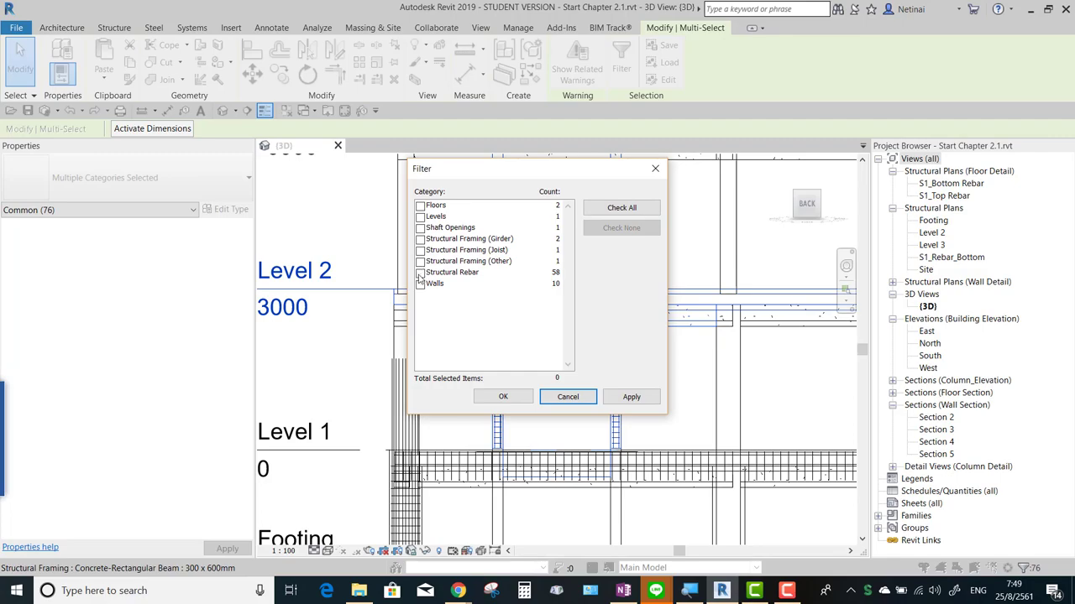
click(502, 397)
click(845, 265)
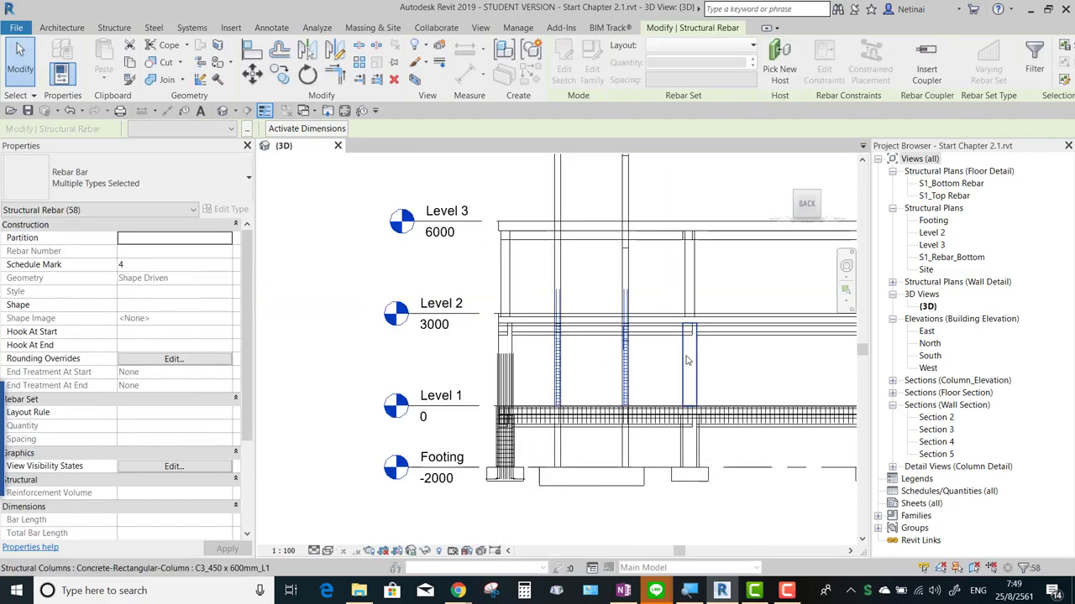
click(220, 241)
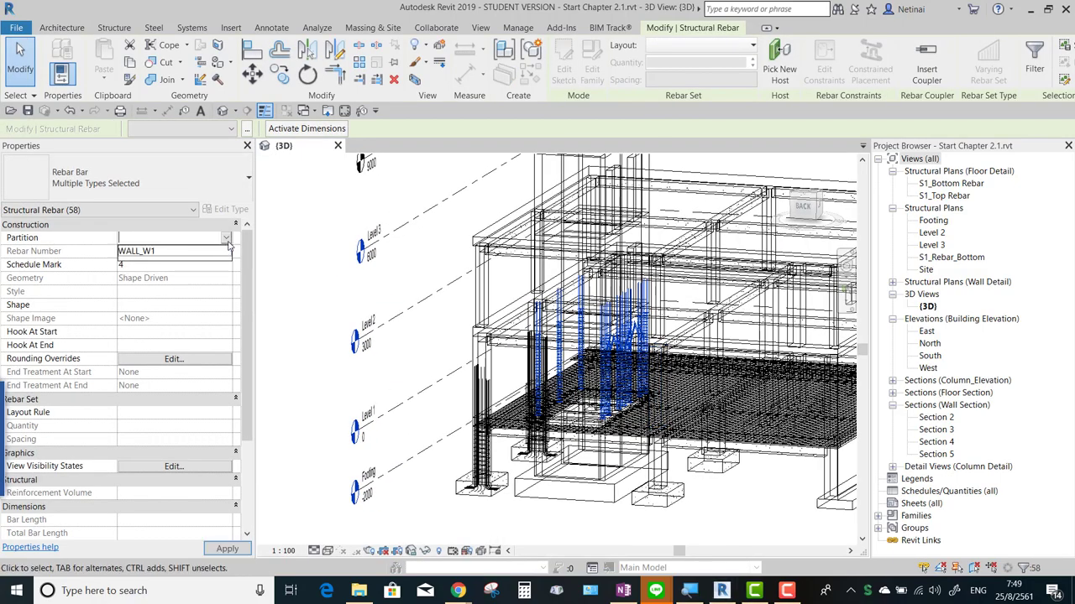
click(226, 238)
click(173, 251)
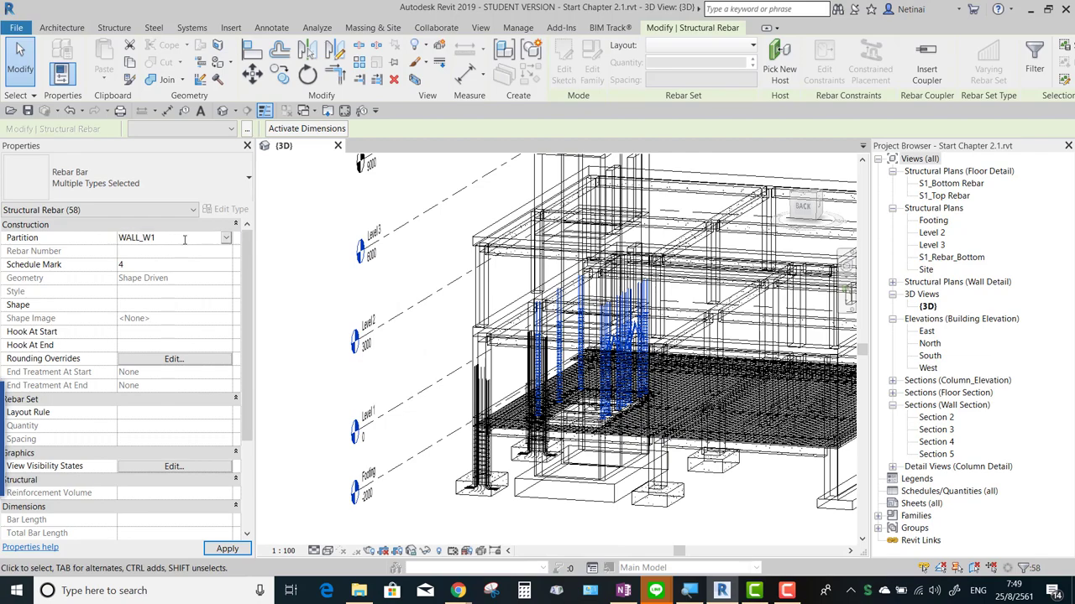
click(185, 240)
key(BackSpace)
text(2)
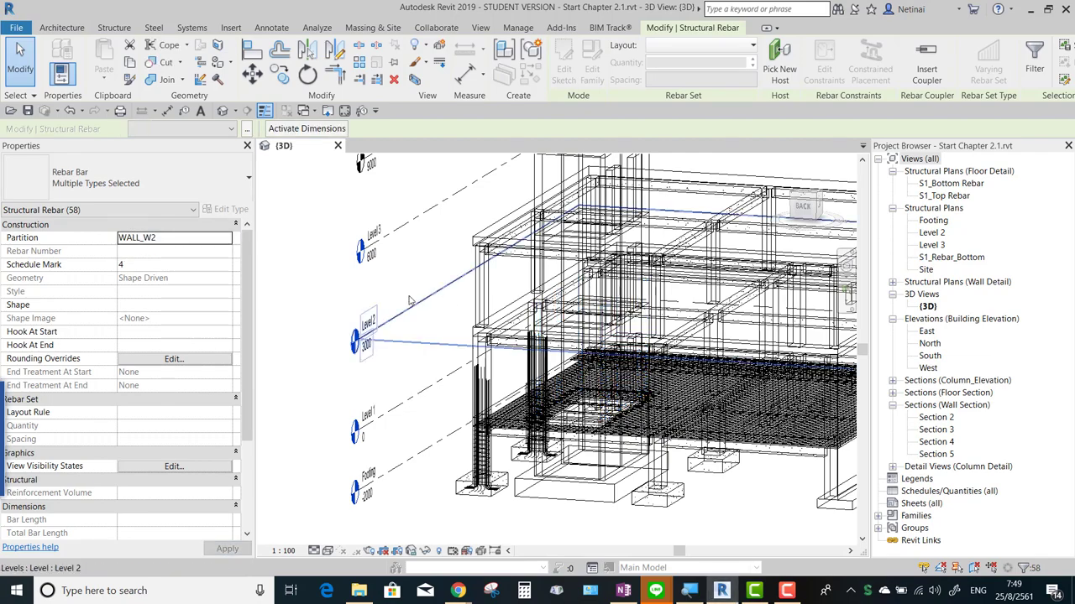
Step: Return to the back elevation and window-select the column rebar at the left footing
mouse_move(546, 386)
shift+middle_down()
mouse_move(738, 396)
mouse_move(755, 352)
shift+middle_up()
drag(806, 201, 812, 203)
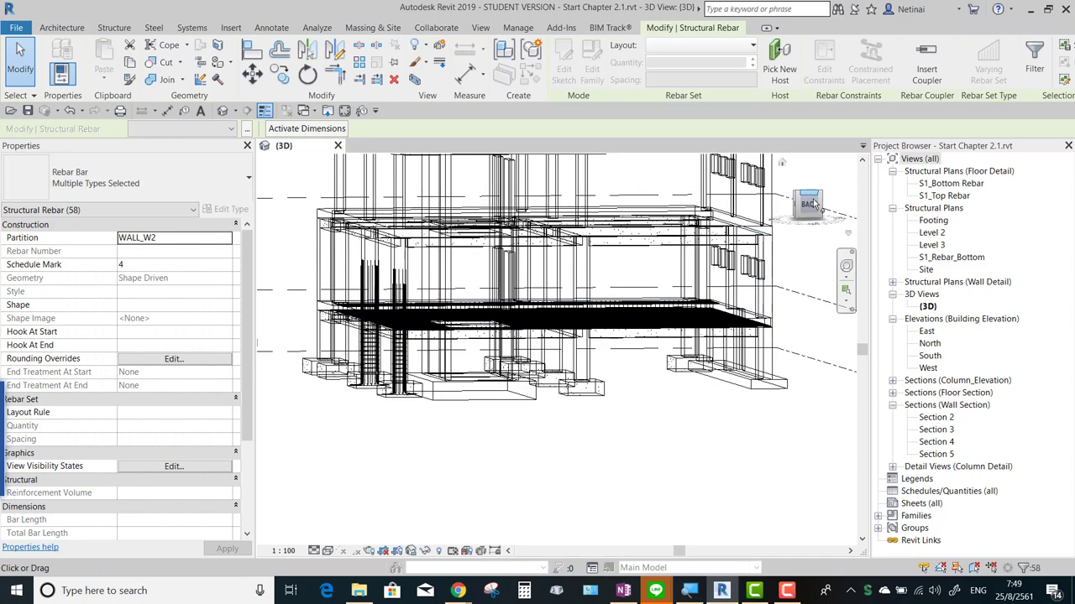
click(812, 204)
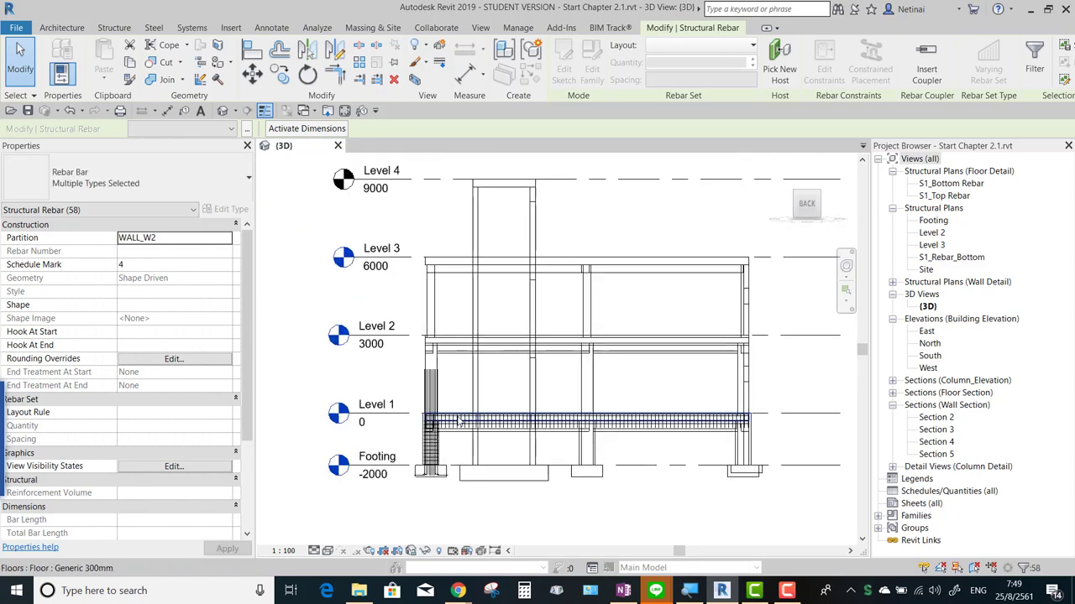
scroll(458, 420, up, 2)
scroll(499, 365, up, 2)
drag(411, 270, 522, 499)
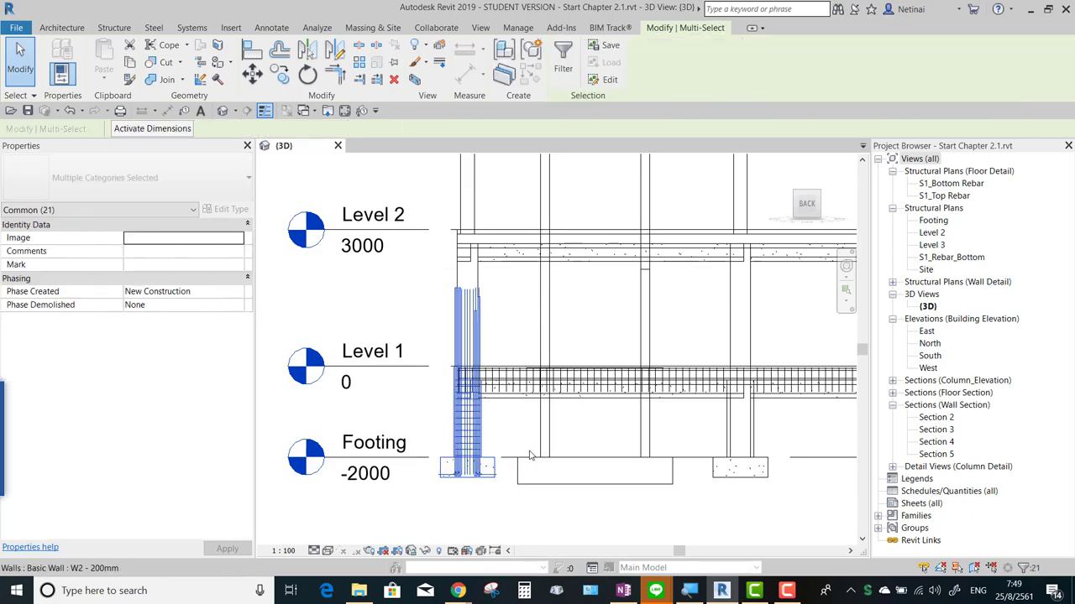
Step: Filter the column selection to its 10 Structural Rebar bars and set their Partition to COLUMN
mouse_move(580, 407)
shift+middle_down()
mouse_move(573, 442)
mouse_move(576, 427)
shift+middle_up()
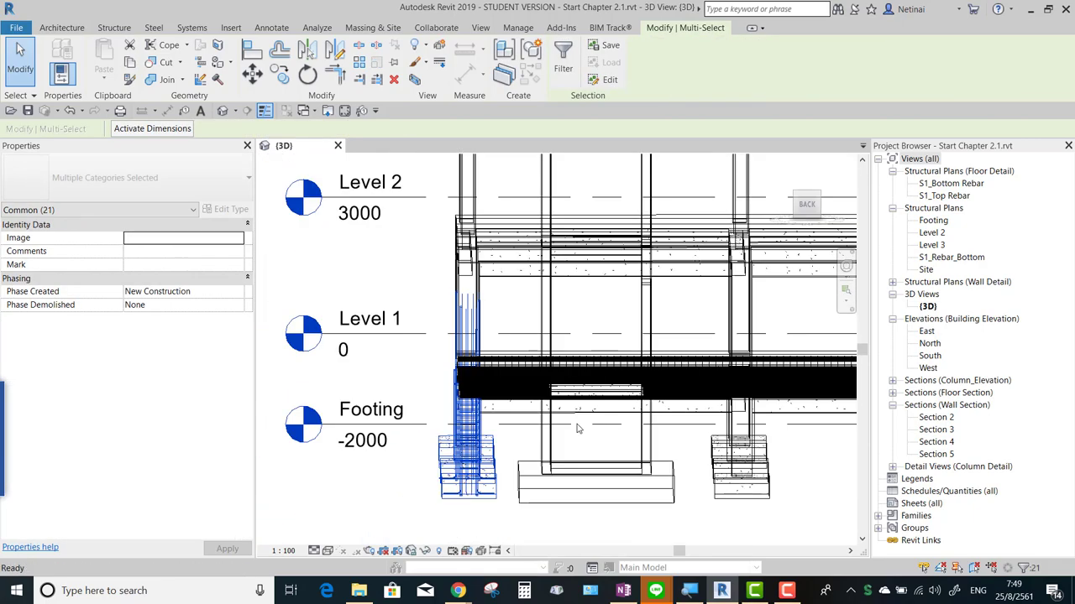
click(563, 58)
click(621, 227)
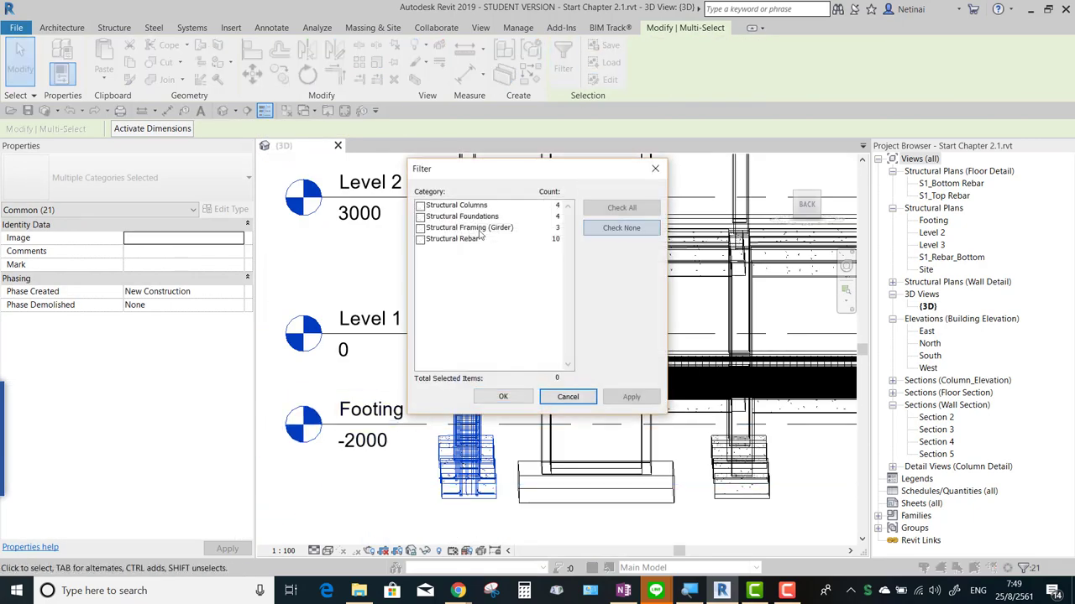
click(420, 239)
key(Return)
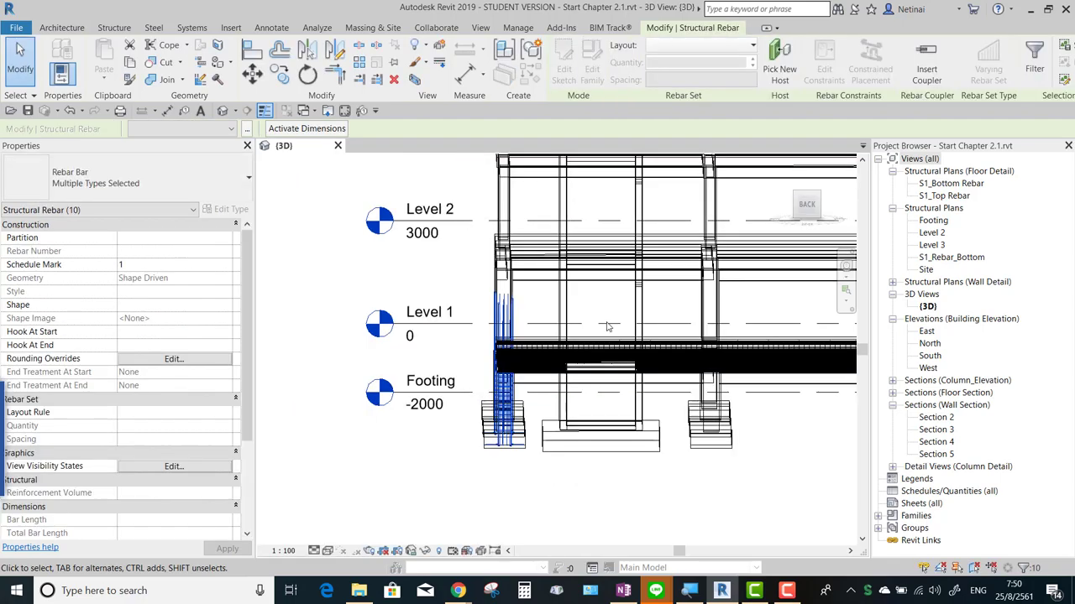
shift+middle_drag(597, 328, 473, 508)
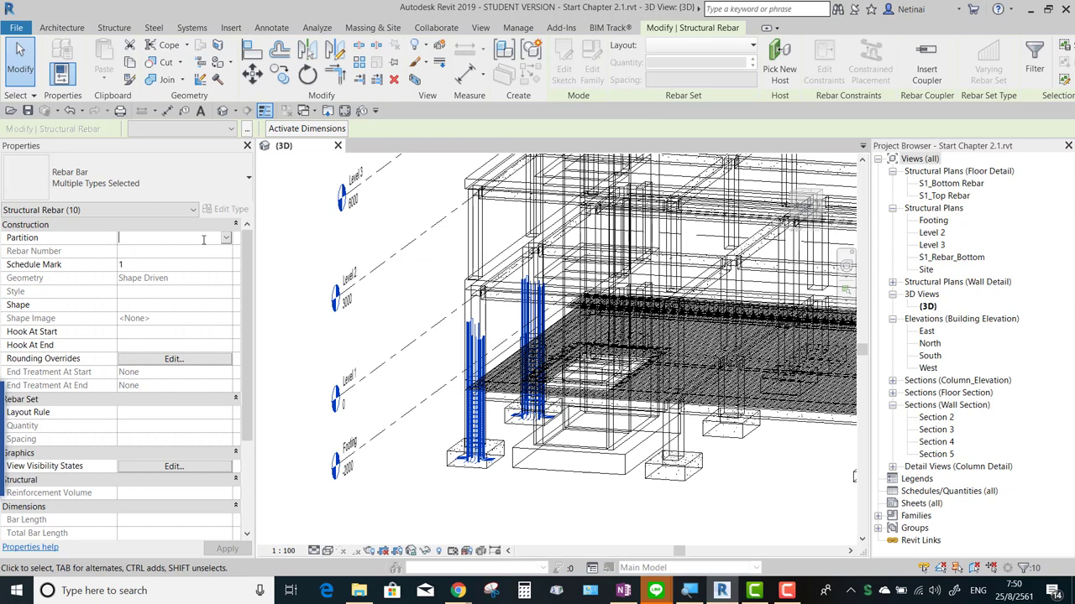
text(COLUMN)
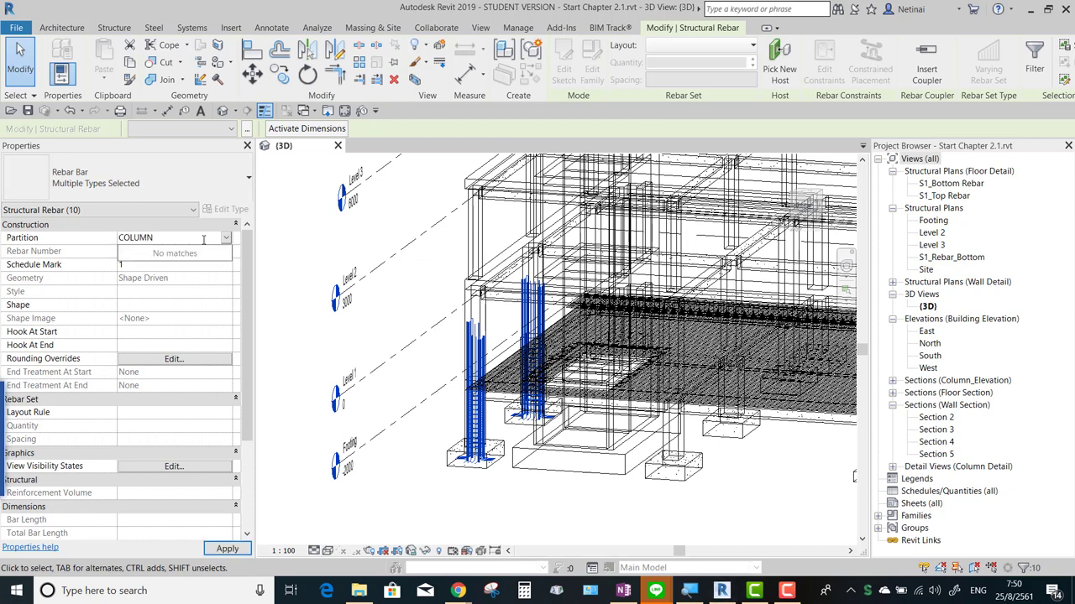
click(399, 312)
Step: Check the Rebar_Column filter in the view's Visibility/Graphic Overrides, then close them
key(v)
key(g)
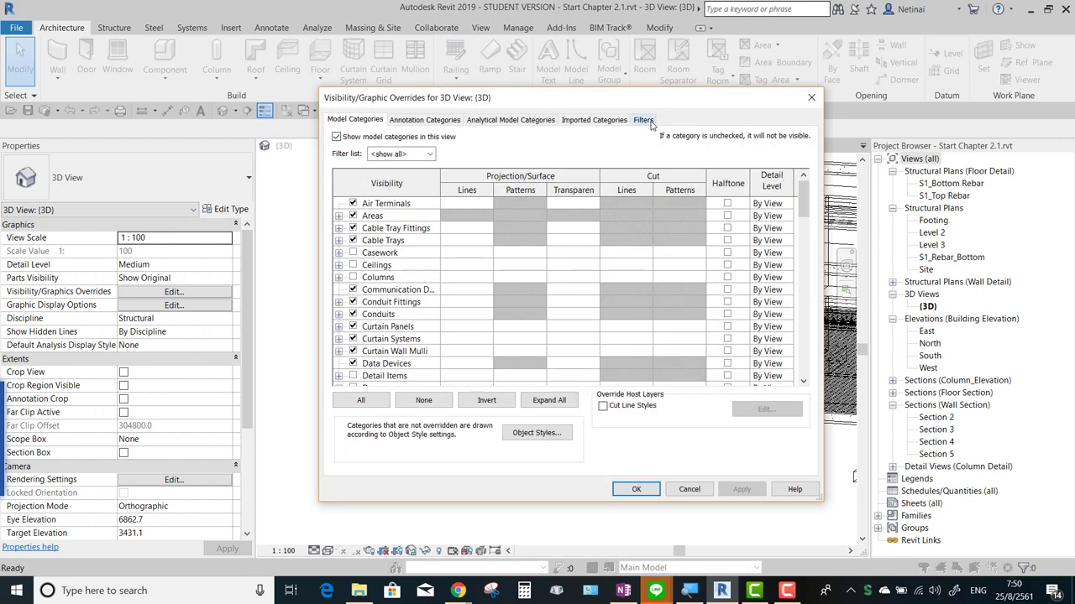
click(644, 122)
click(467, 196)
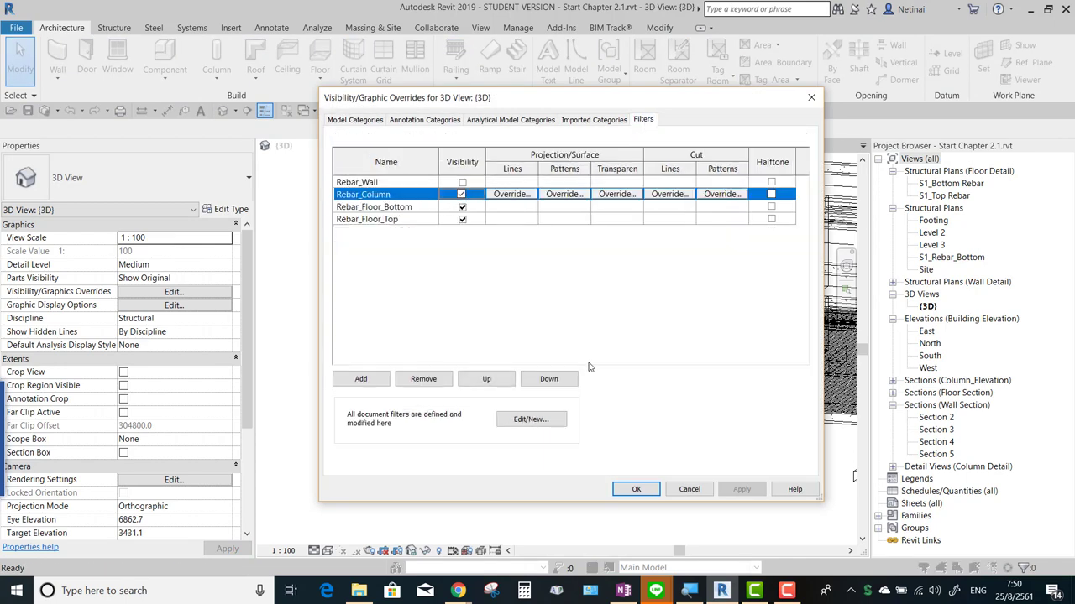
click(634, 489)
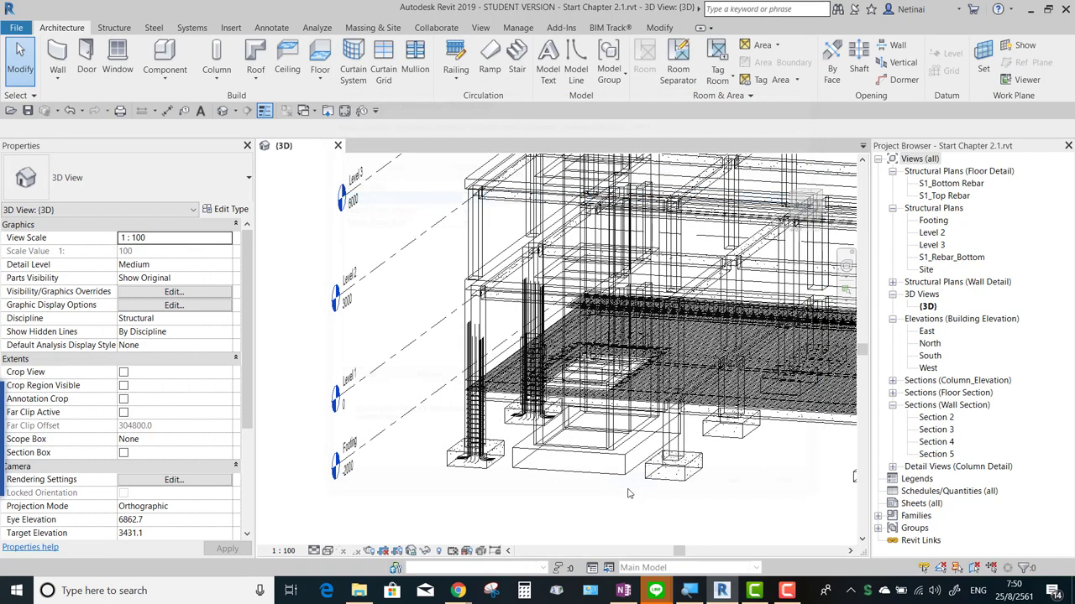
mouse_move(587, 420)
shift+middle_down()
mouse_move(579, 438)
mouse_move(515, 361)
mouse_move(420, 362)
shift+middle_up()
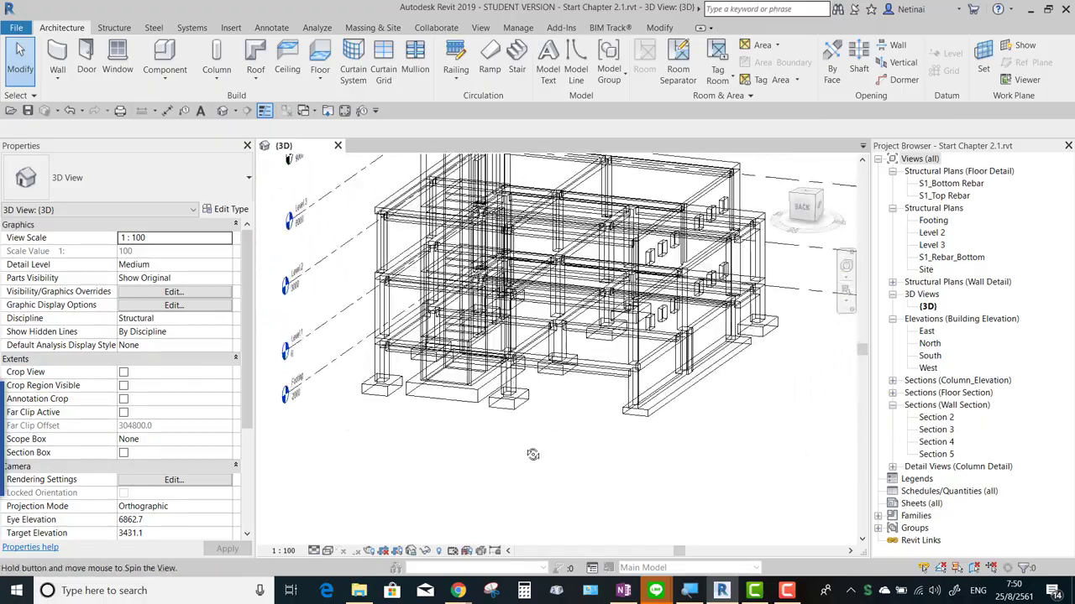
Step: Undo the rebar-hiding change so the floor reinforcement reappears, then view the whole building
scroll(372, 363, up, 3)
scroll(372, 363, up, 3)
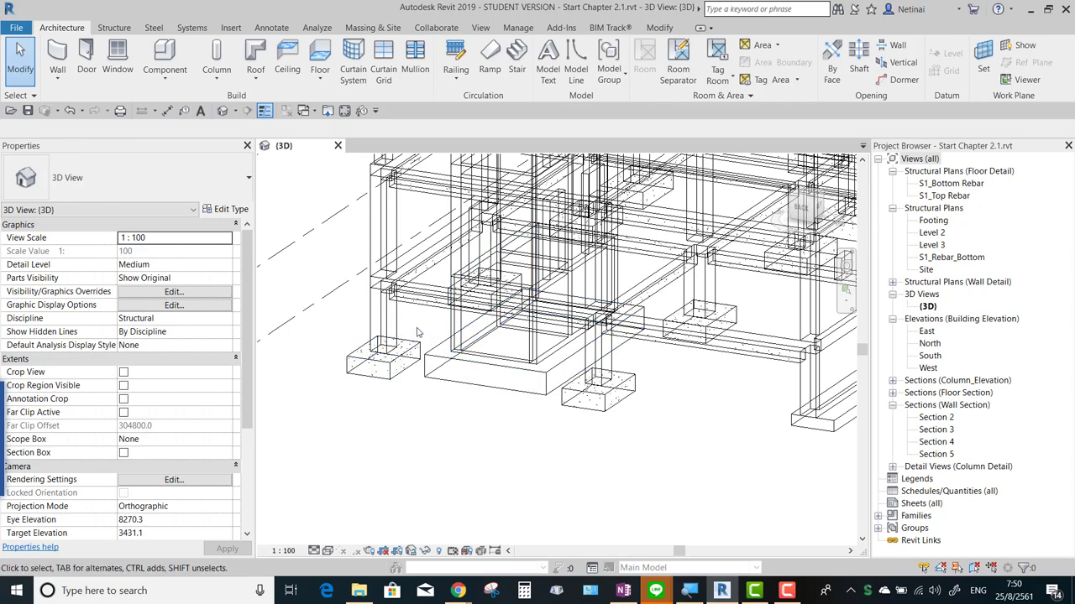
scroll(371, 363, up, 2)
scroll(378, 366, up, 1)
scroll(379, 367, down, 3)
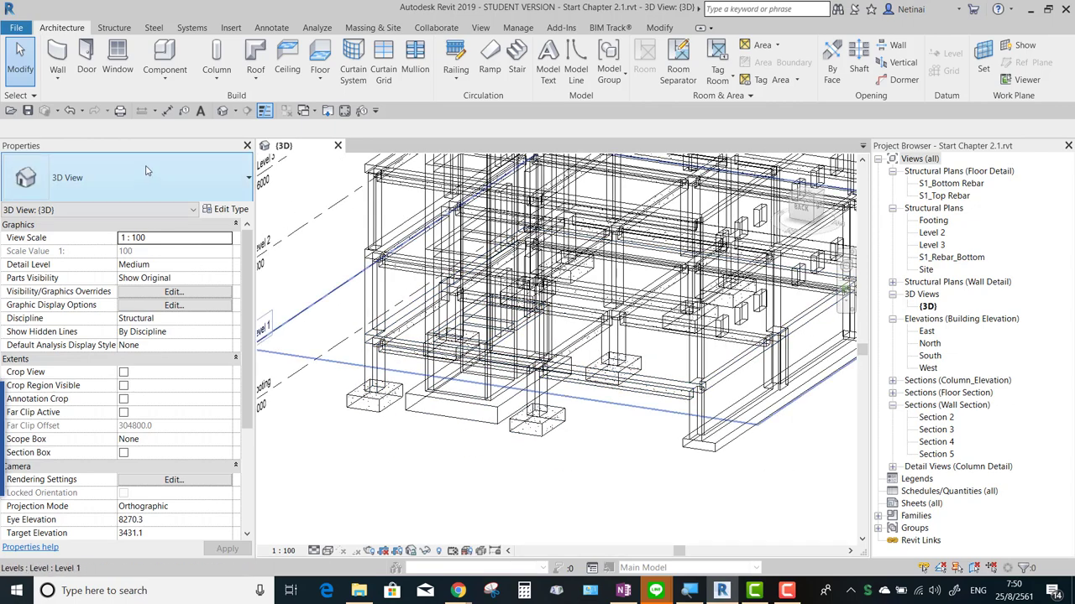
click(70, 110)
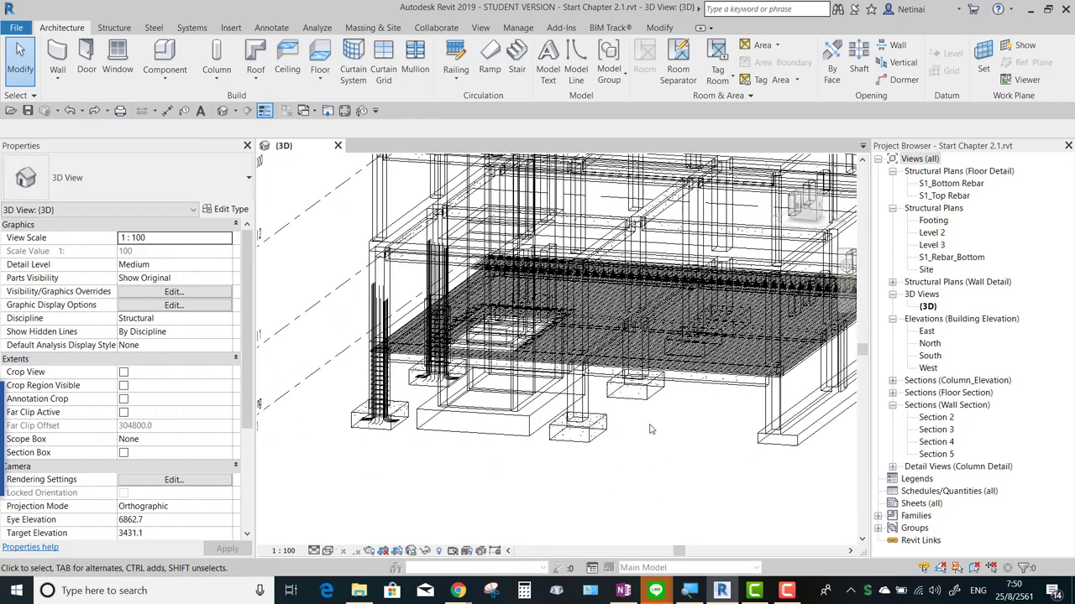
scroll(651, 433, down, 3)
mouse_move(684, 449)
shift+middle_down()
mouse_move(683, 428)
mouse_move(608, 455)
mouse_move(422, 312)
shift+middle_up()
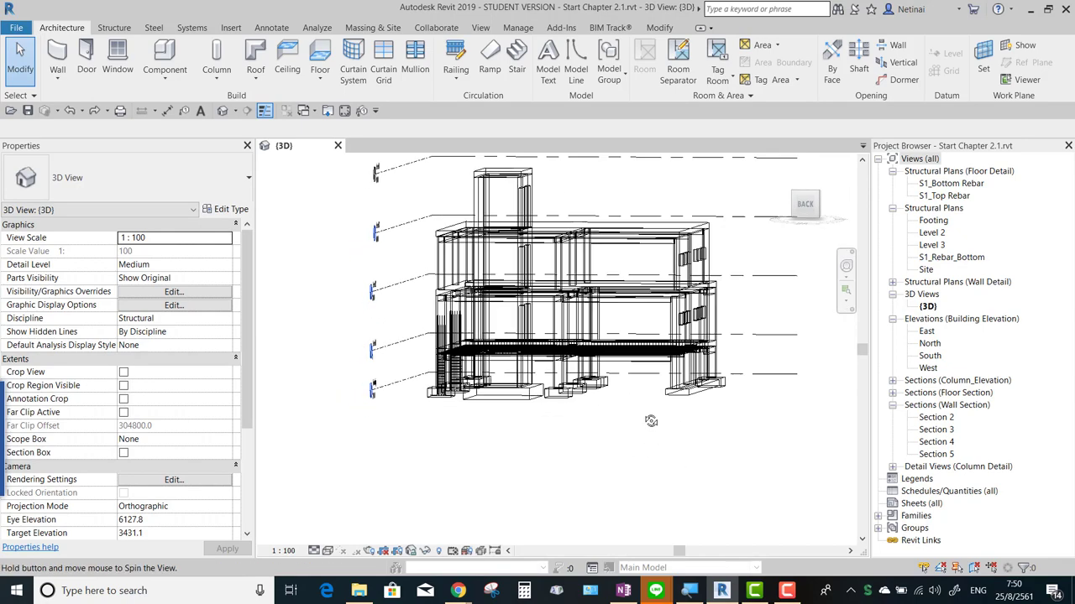
scroll(422, 312, up, 2)
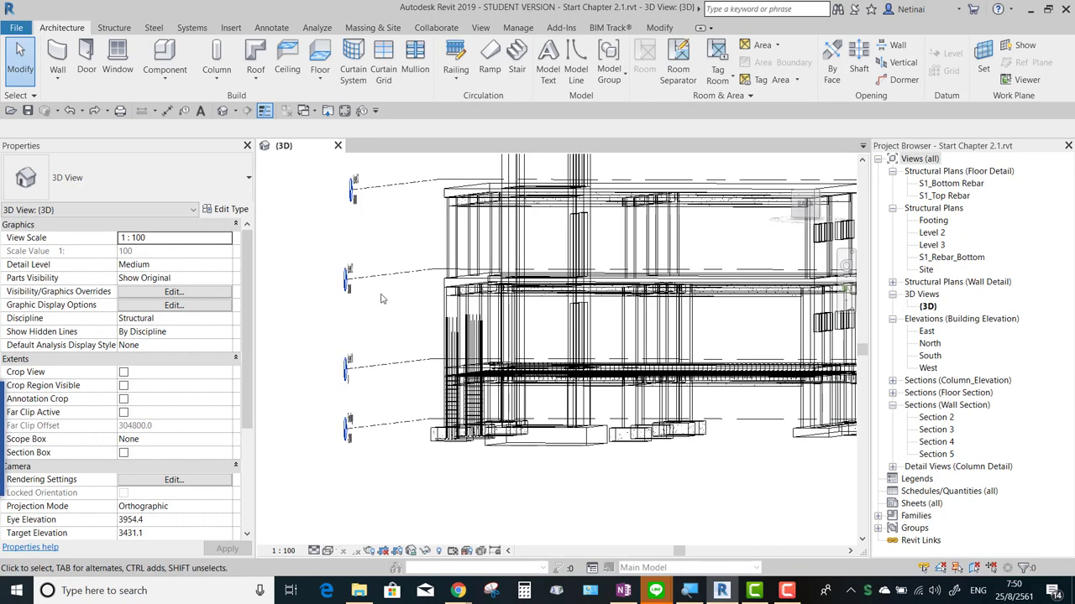
scroll(407, 353, down, 2)
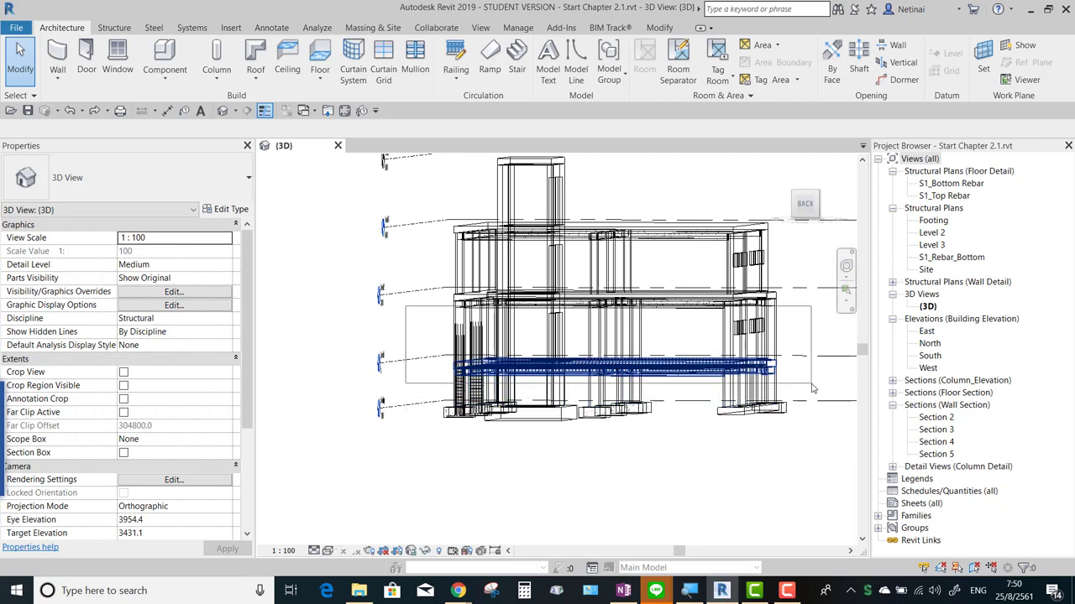
Step: Select the Level 1 floor area and filter it down to its 22 Structural Rebar bars
click(578, 366)
click(560, 67)
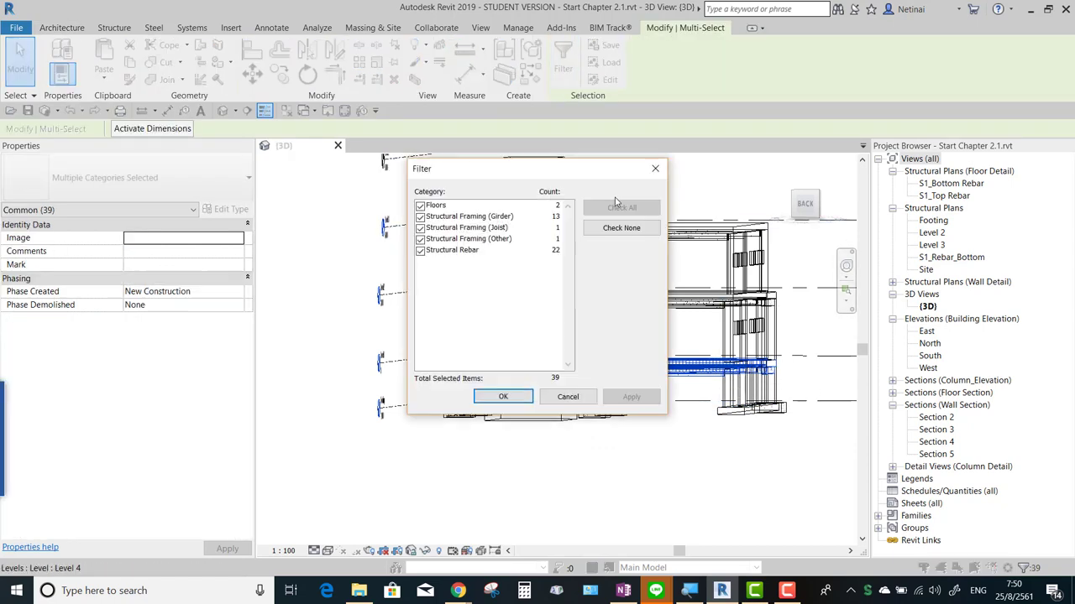
click(621, 227)
click(421, 251)
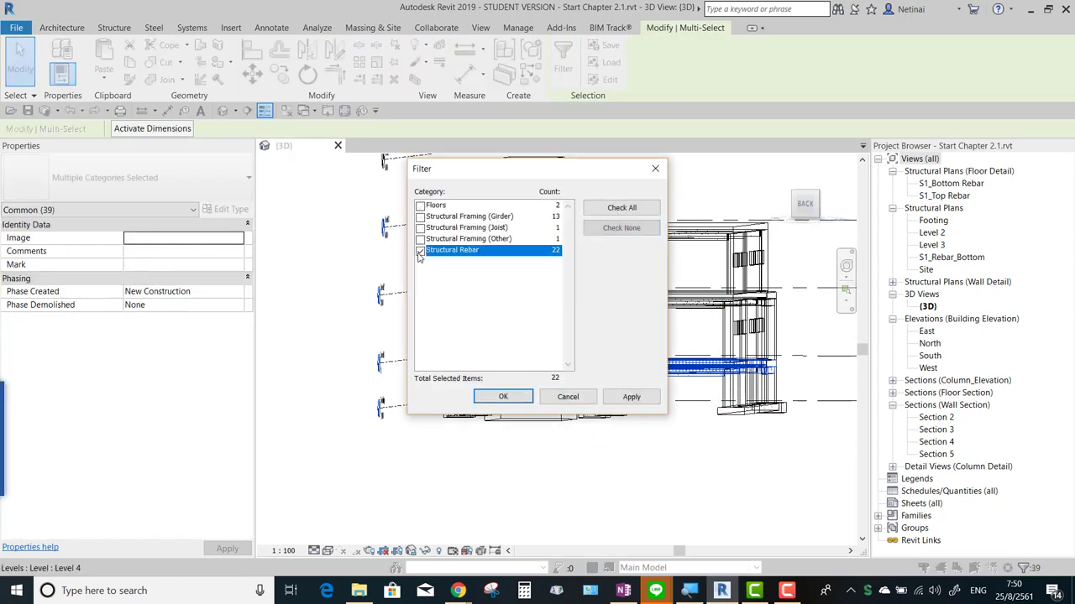
click(503, 396)
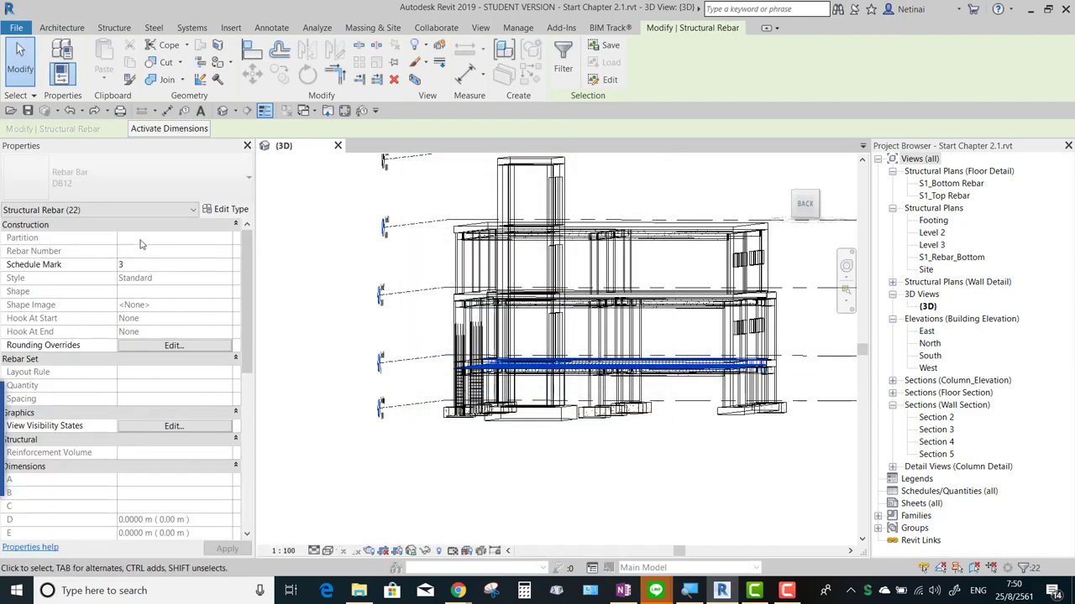
shift+middle_drag(588, 336, 655, 328)
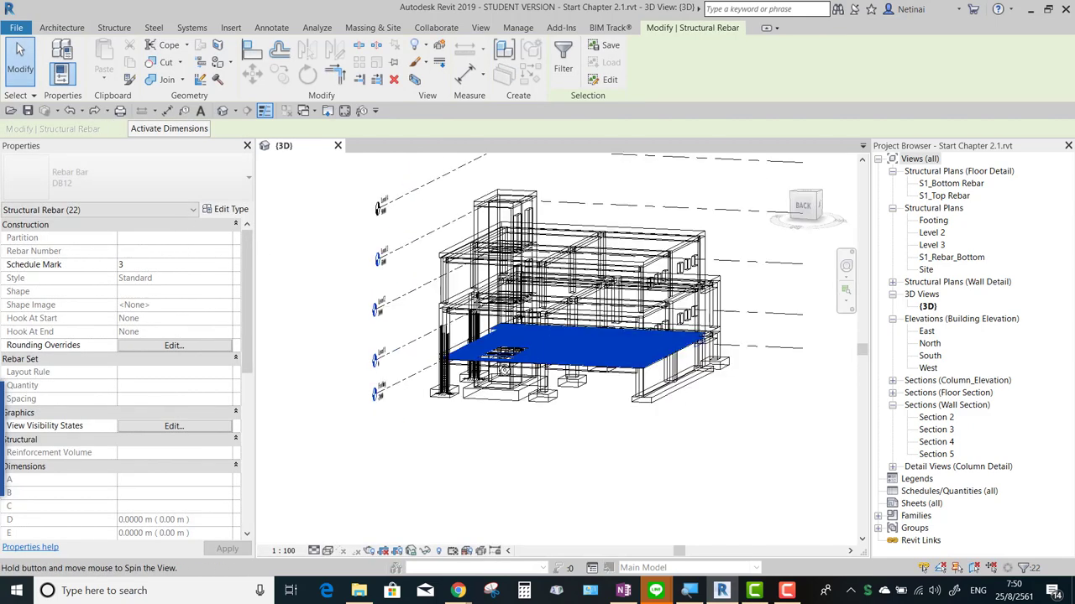
mouse_move(504, 371)
shift+middle_down()
mouse_move(617, 425)
mouse_move(612, 434)
shift+middle_up()
click(606, 443)
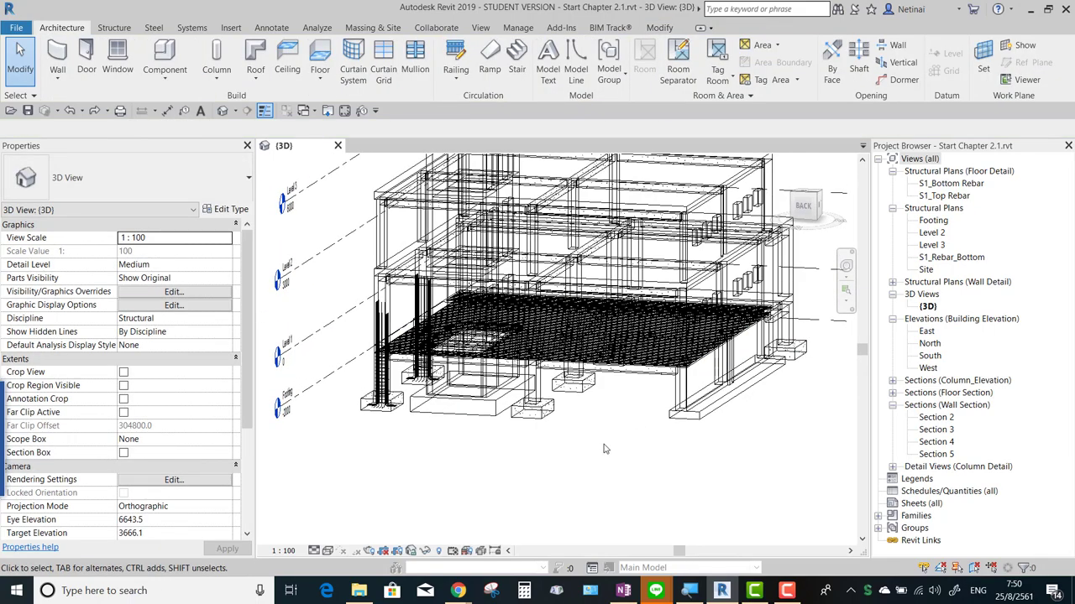
Step: Turn on Structural Area Reinforcement in the 3D view's overrides and view the building from the back
key(v)
key(v)
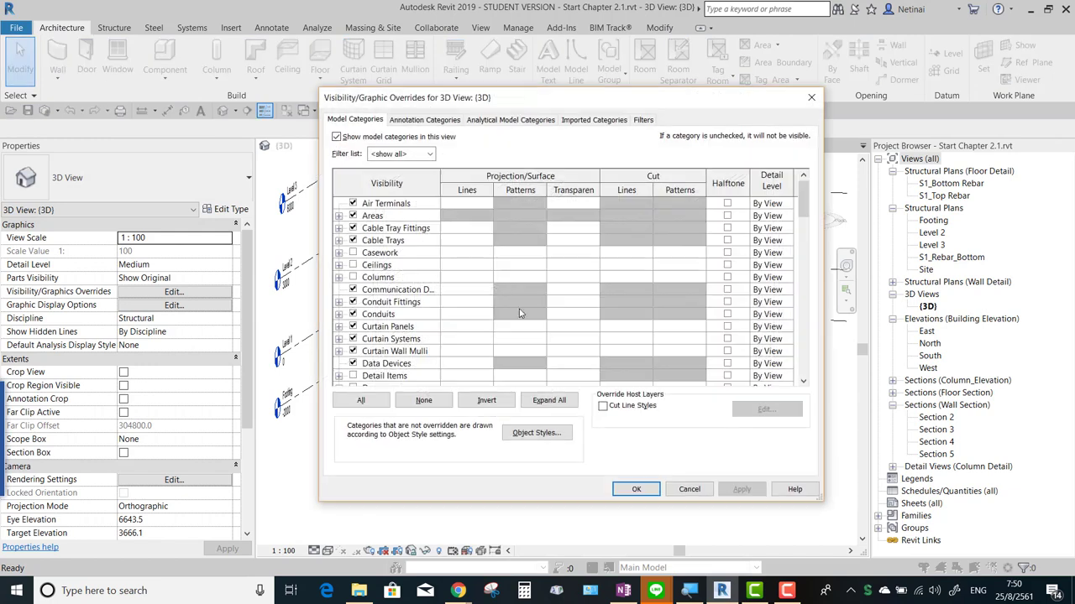
scroll(387, 245, up, 1)
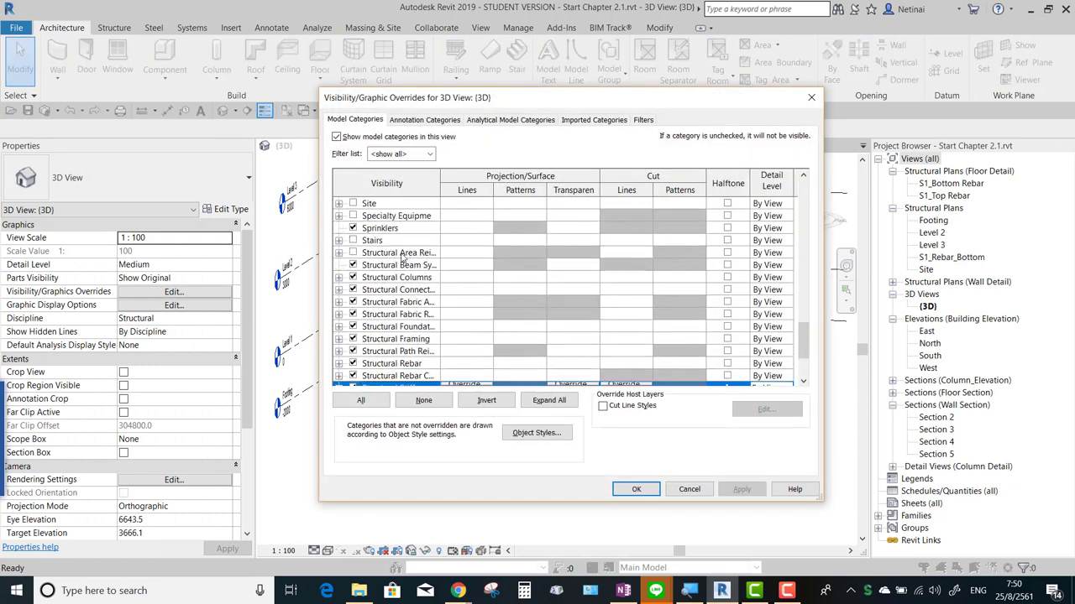
click(402, 254)
click(353, 253)
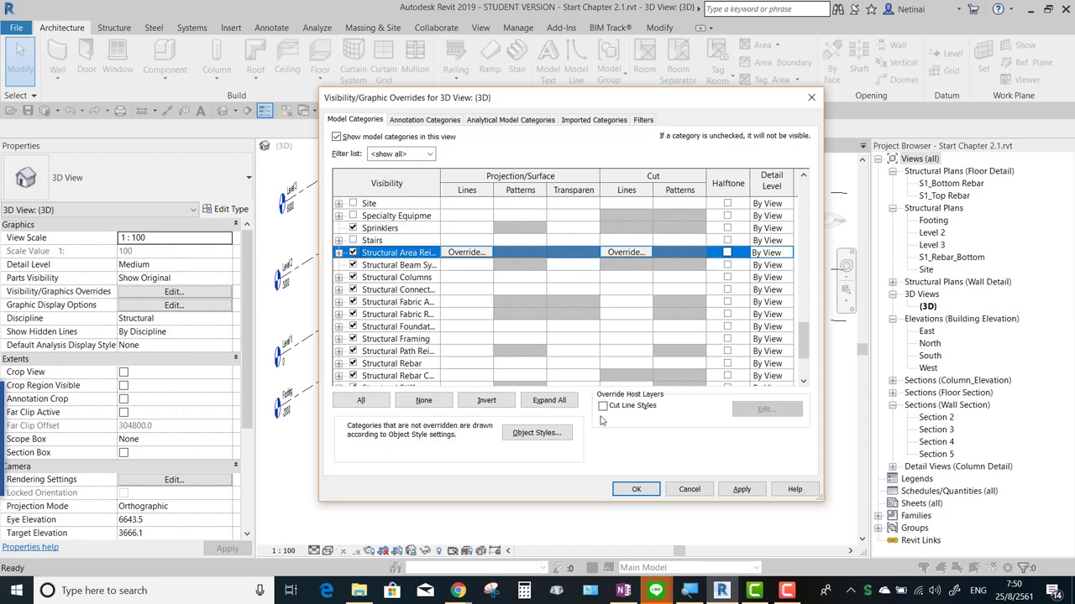
click(635, 490)
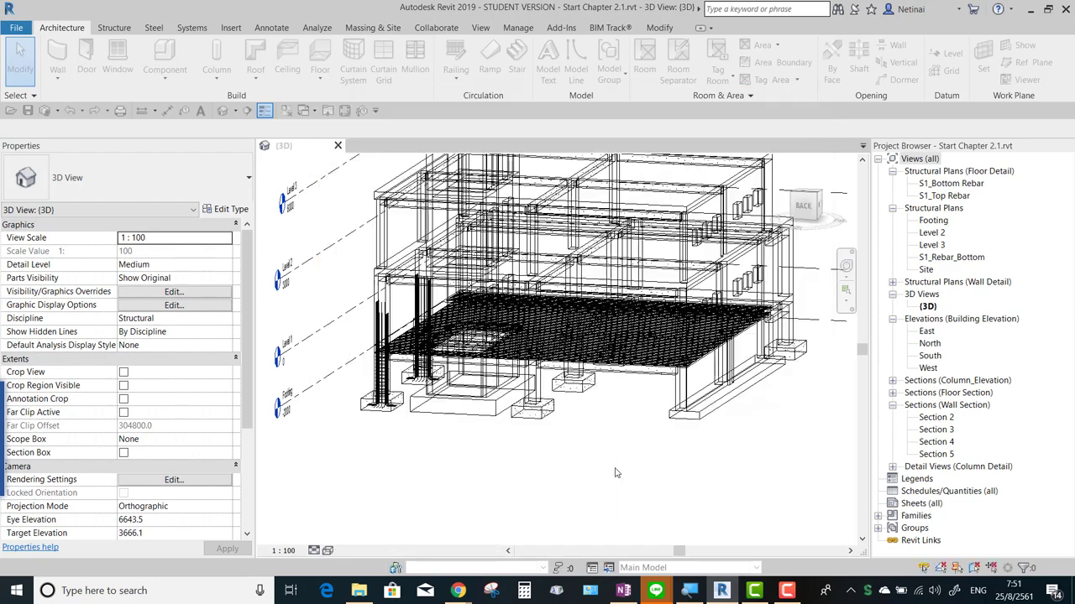
click(803, 203)
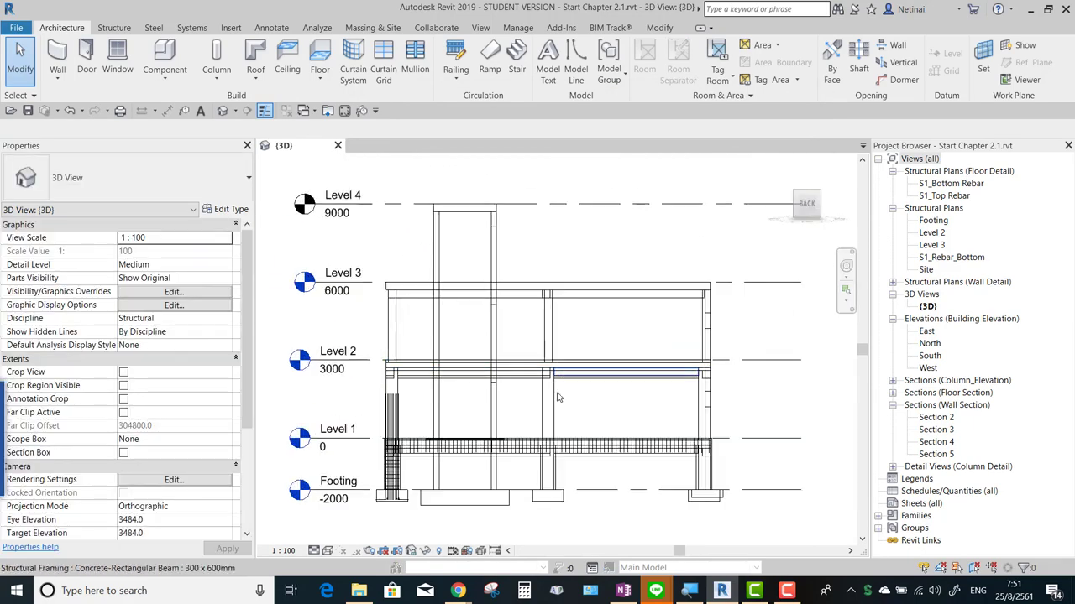
Step: Filter a window selection of Level 1 rebar to Structural Area Reinforcement and set its Partition to FLOOR
scroll(558, 397, up, 2)
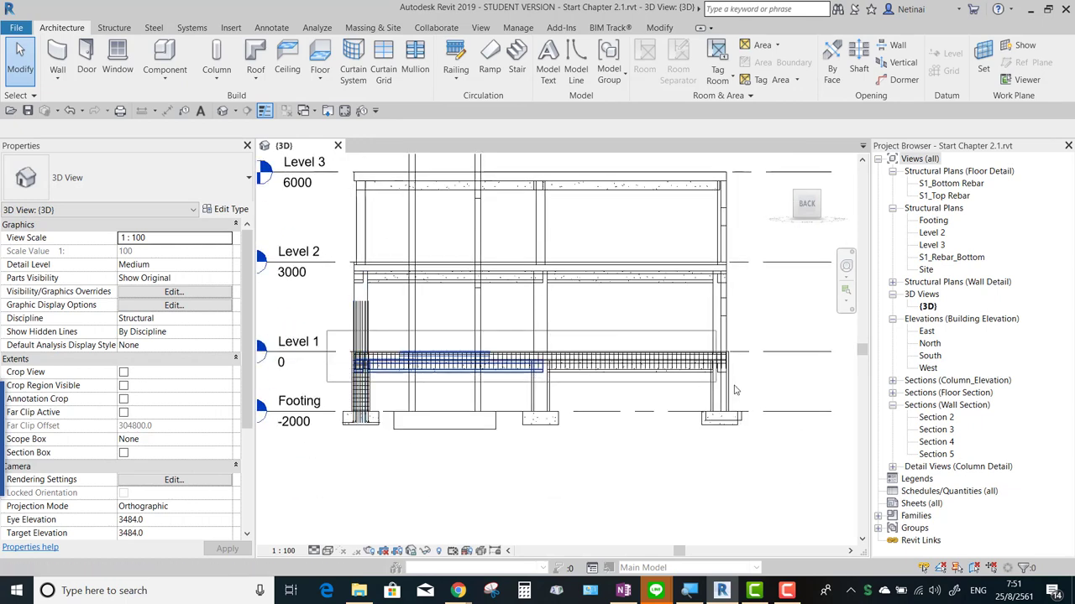
drag(734, 390, 760, 402)
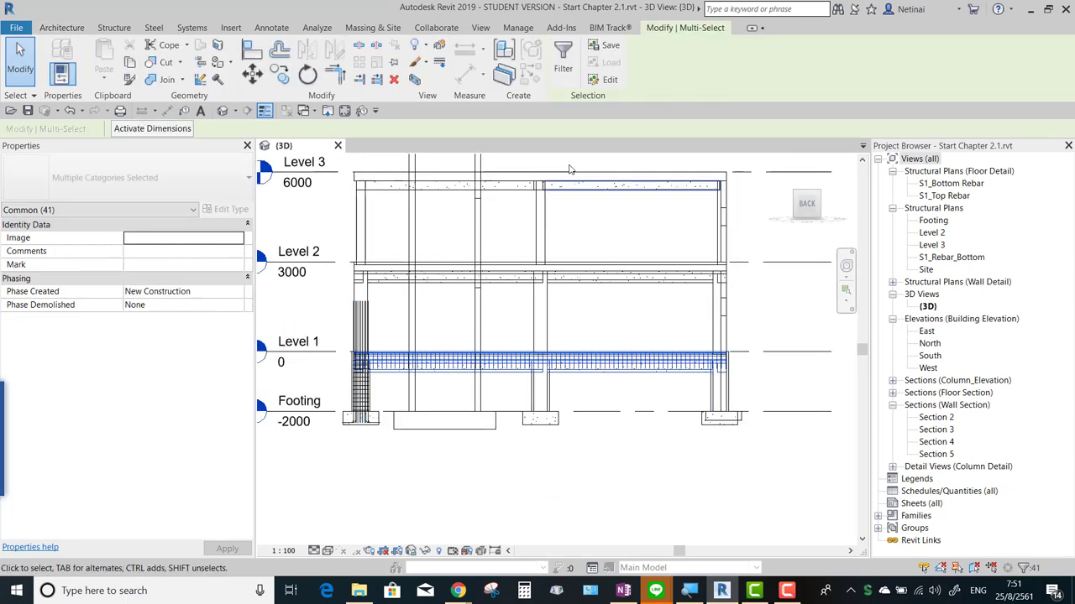
click(562, 59)
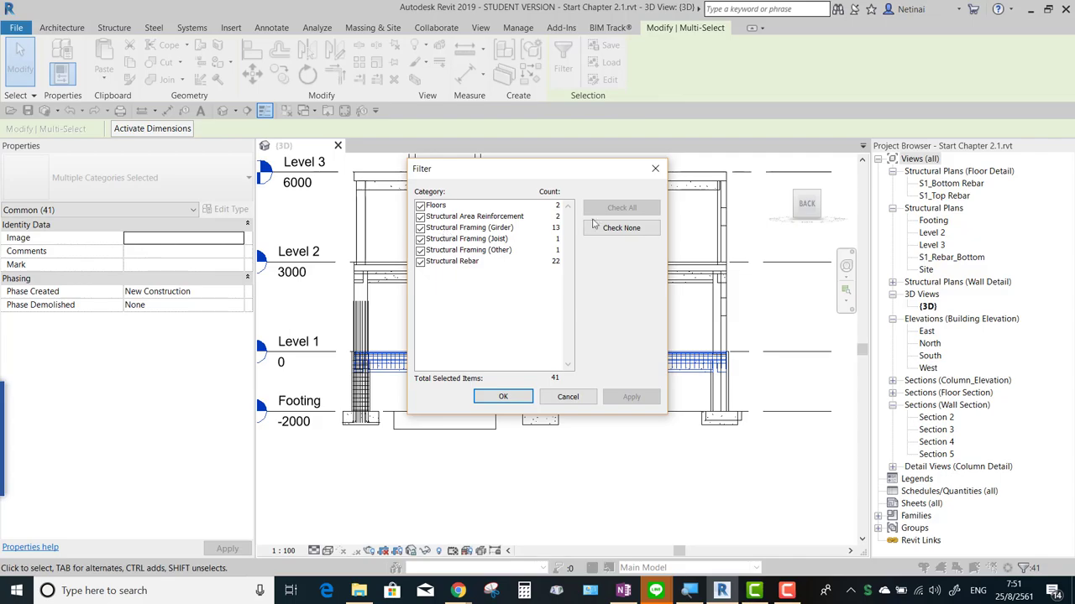
click(620, 228)
click(419, 217)
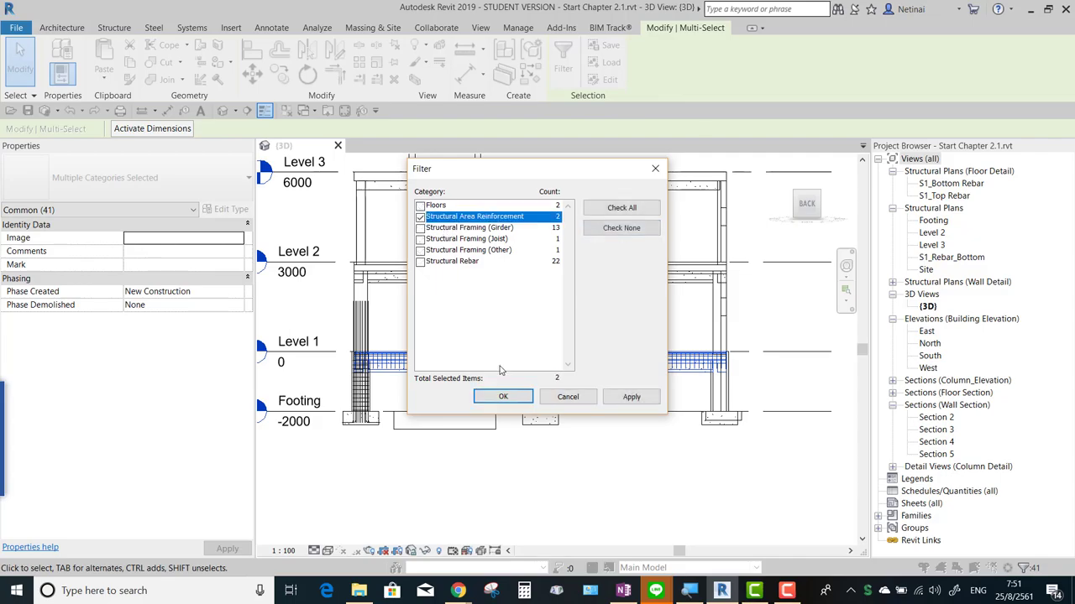
click(503, 396)
scroll(591, 447, down, 1)
shift+middle_drag(592, 447, 247, 472)
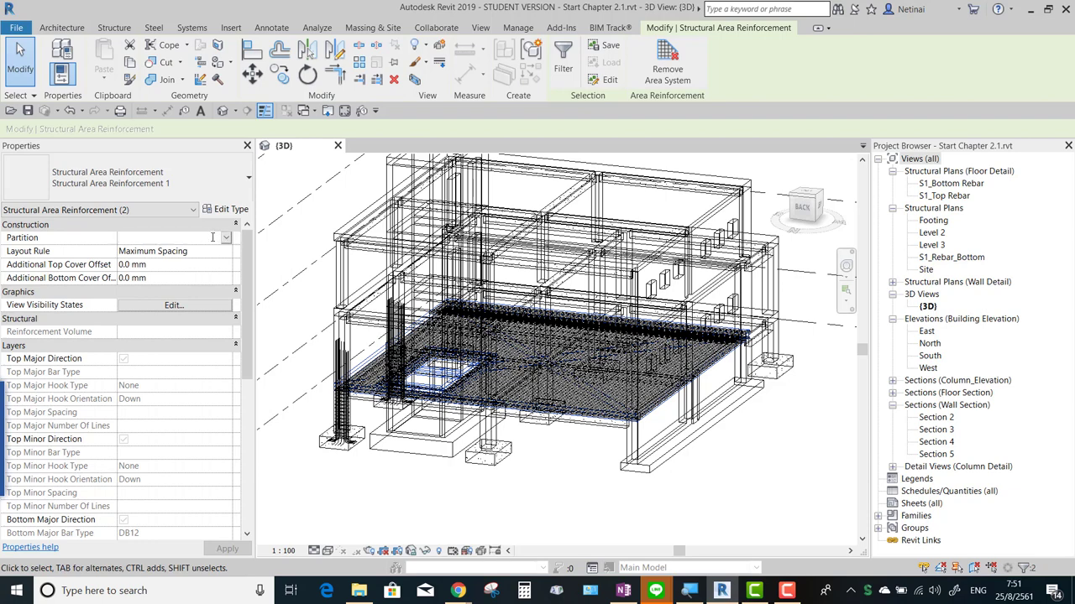
text(FLOOR)
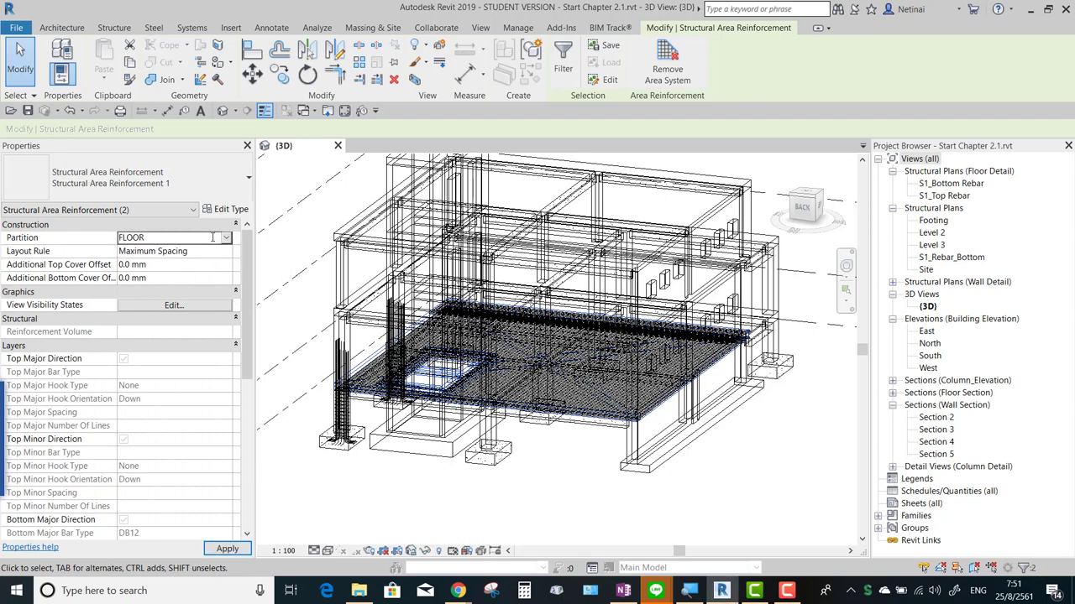
click(538, 472)
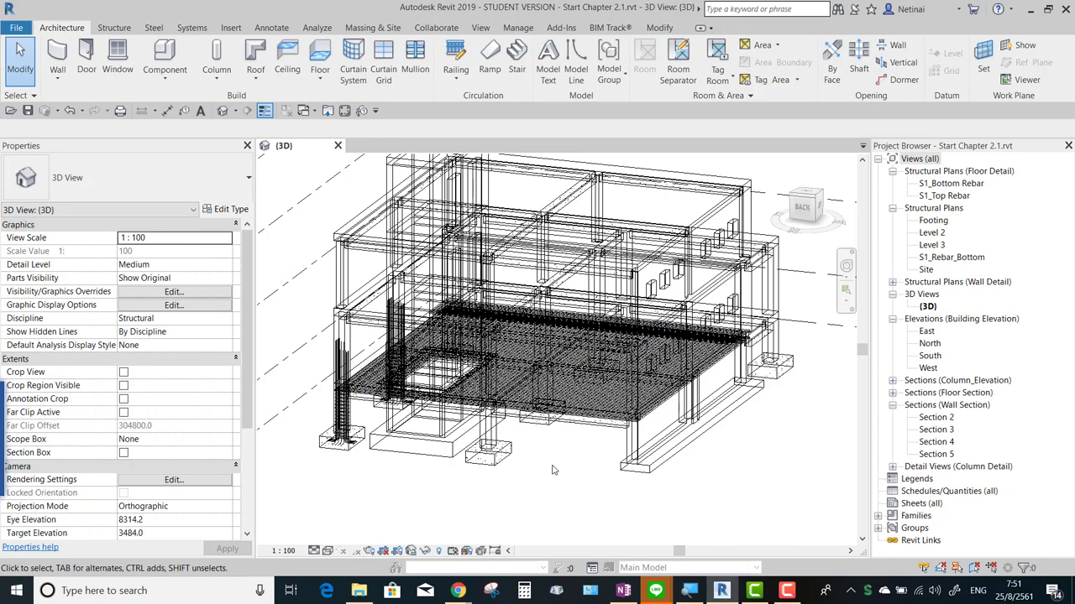
Step: Check the 3D view's filter list in VG, then open the Filters dialog to edit definitions
key(v)
key(g)
click(654, 122)
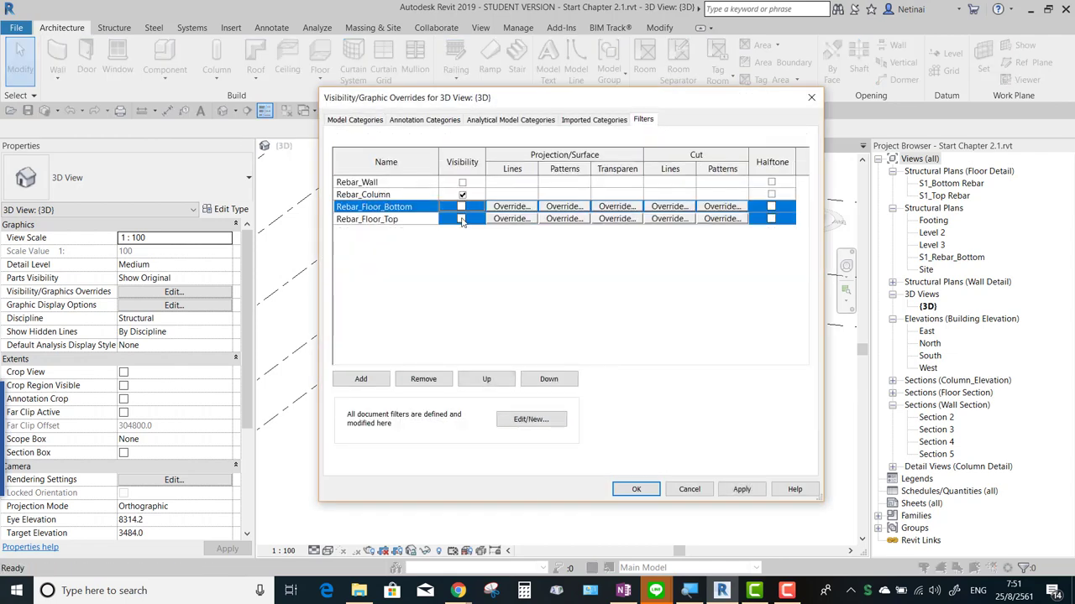
click(635, 488)
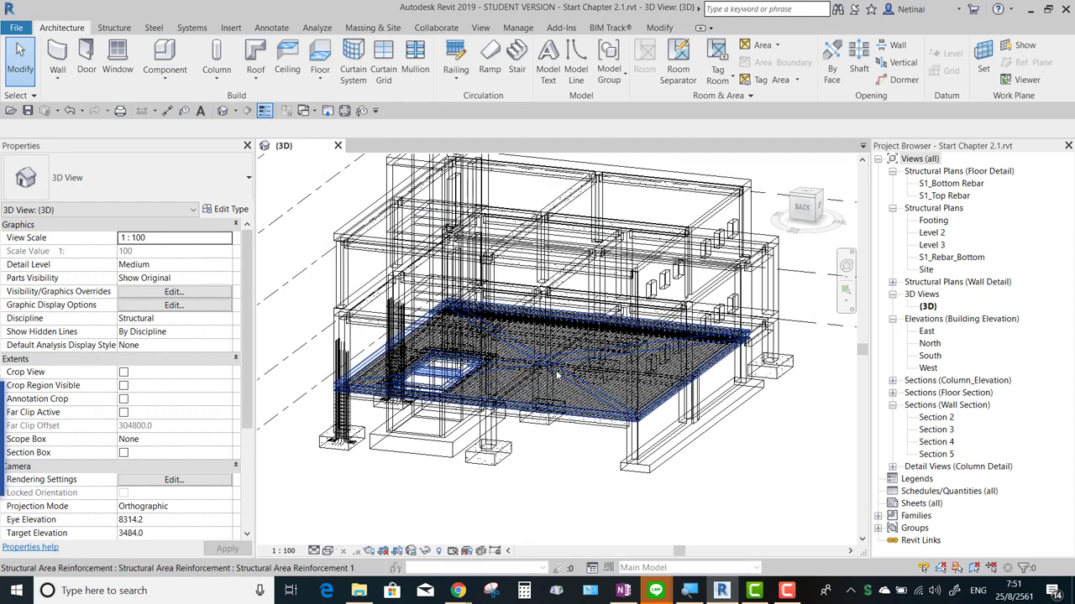
key(v)
key(g)
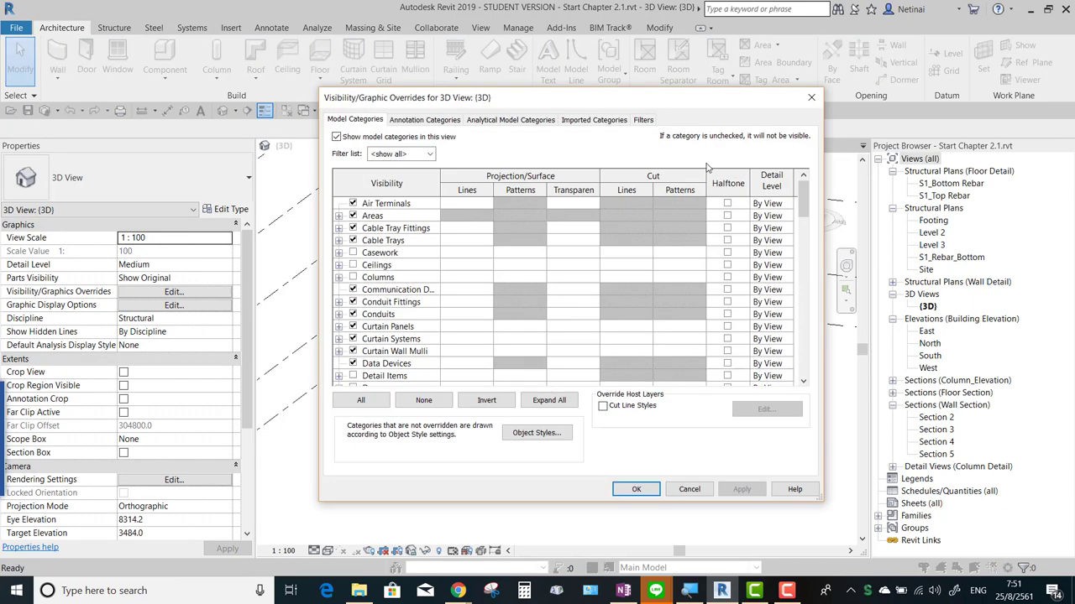
click(643, 120)
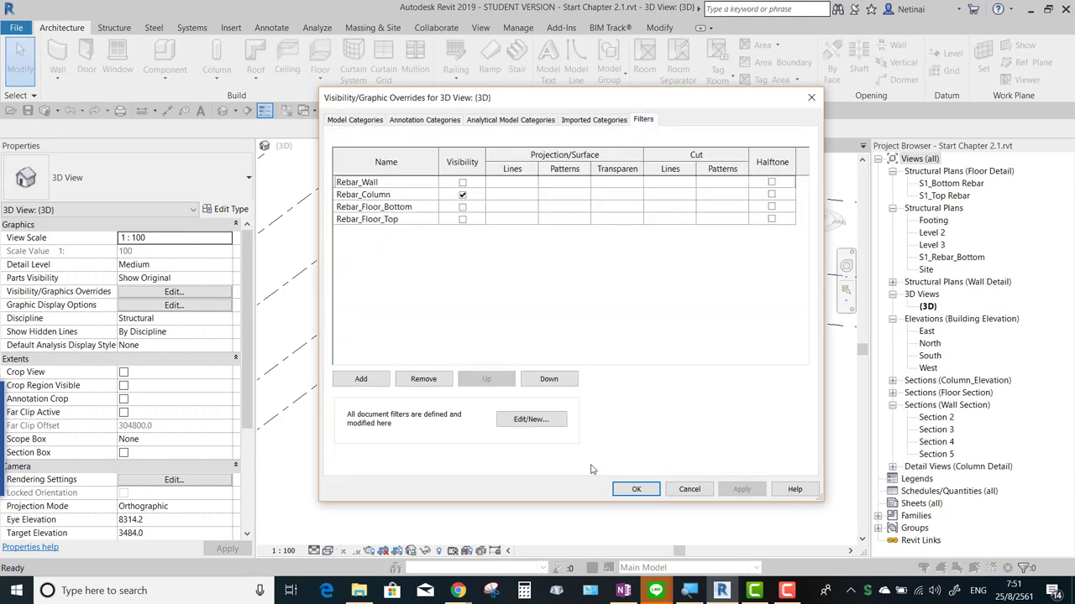
click(547, 422)
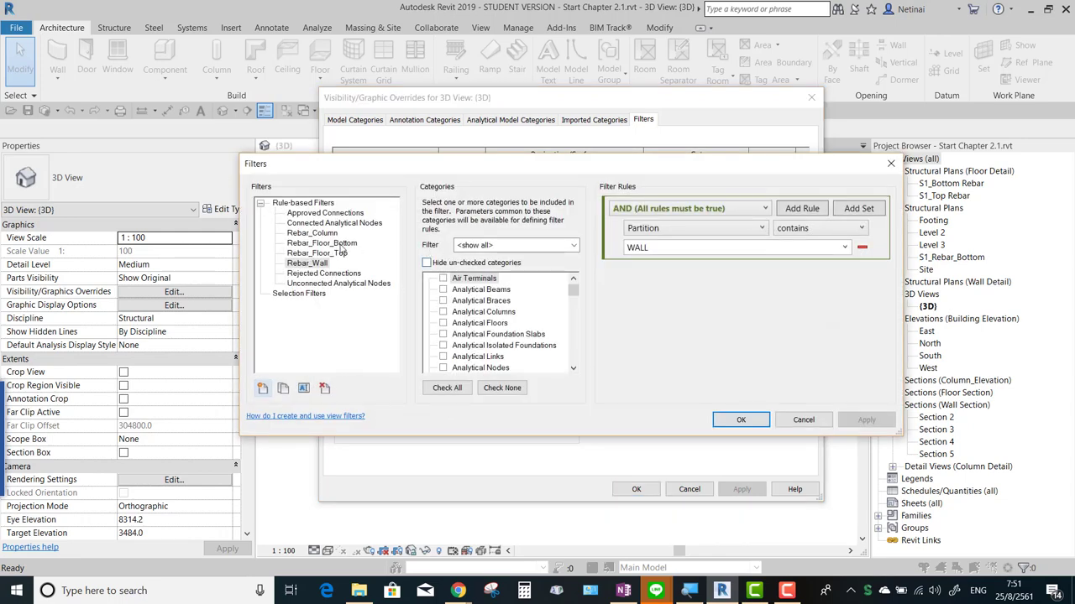
Step: Create a new rule-based filter named Rebar_Floor in the Filters dialog
click(891, 163)
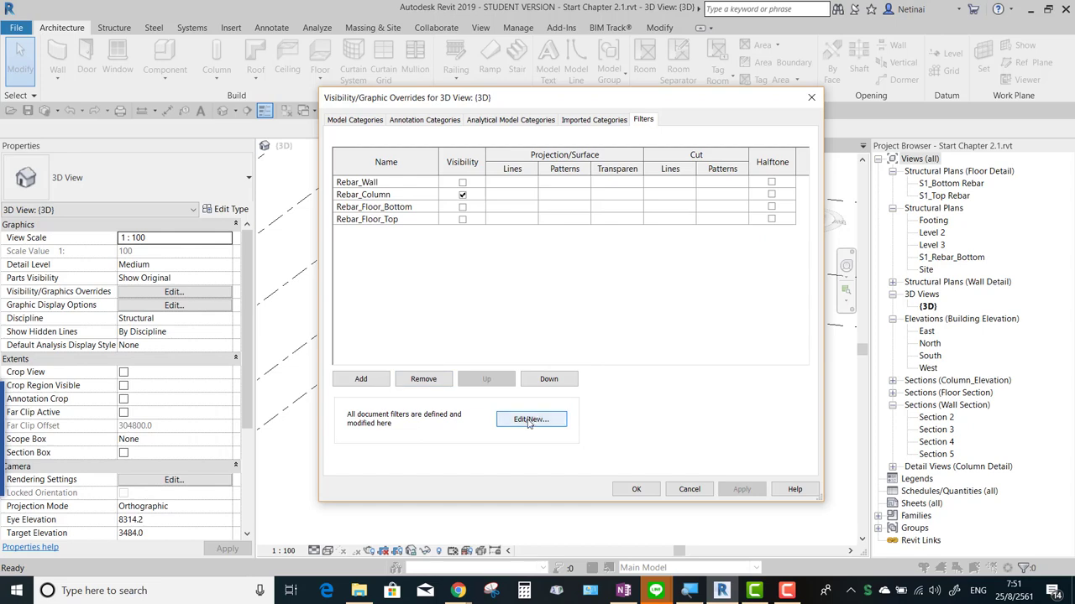
click(529, 421)
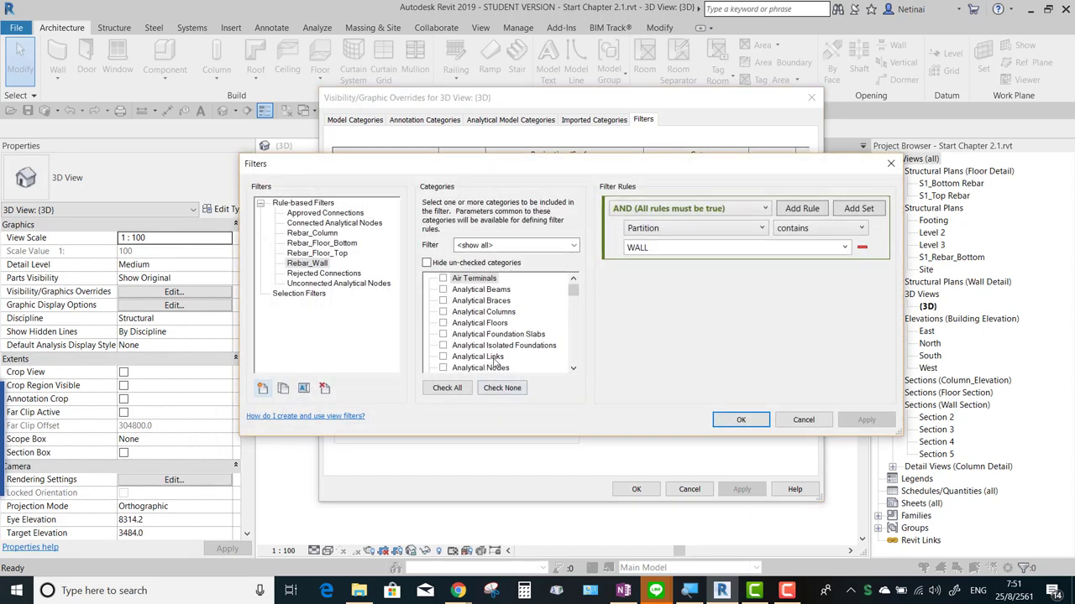
click(263, 389)
text(Rebar_Floor)
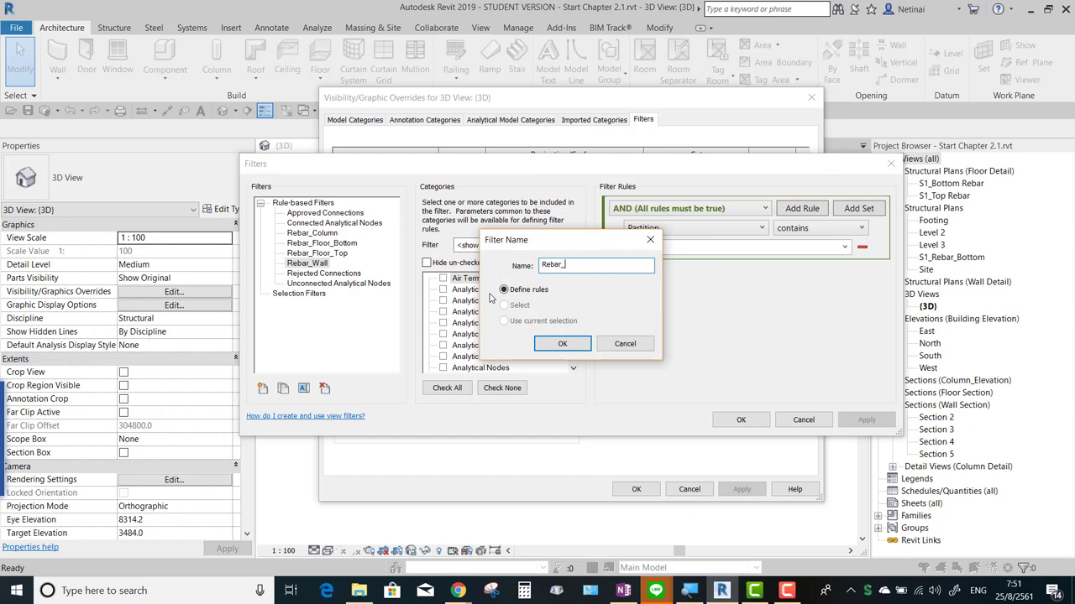
click(564, 343)
click(309, 246)
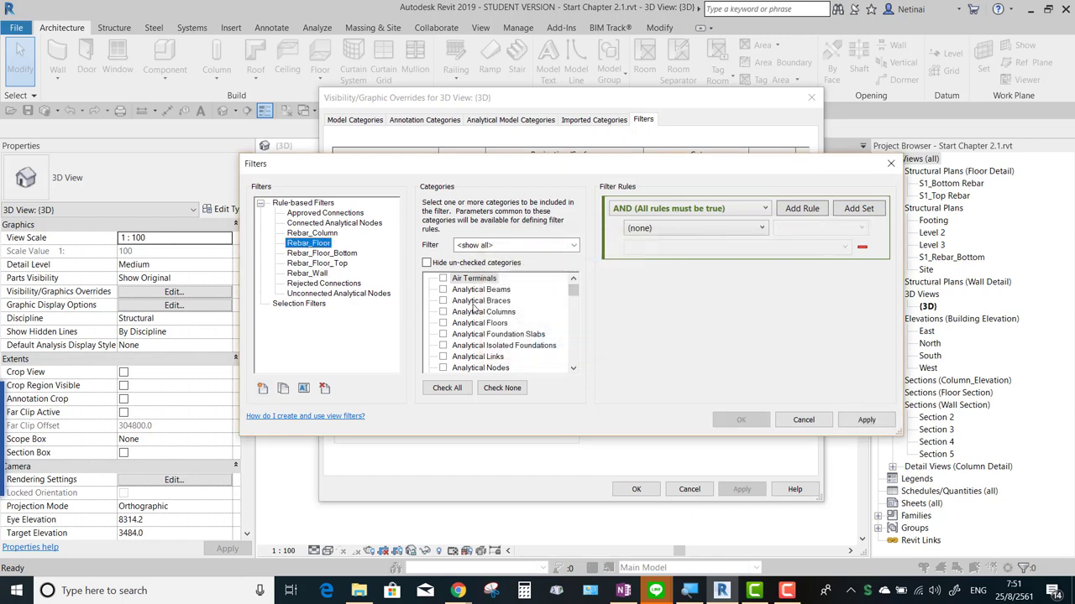
Step: Limit Rebar_Floor to the Structural Area Reinforcement and Structural Rebar categories
click(475, 301)
text(str)
scroll(477, 315, down, 1)
scroll(478, 327, down, 2)
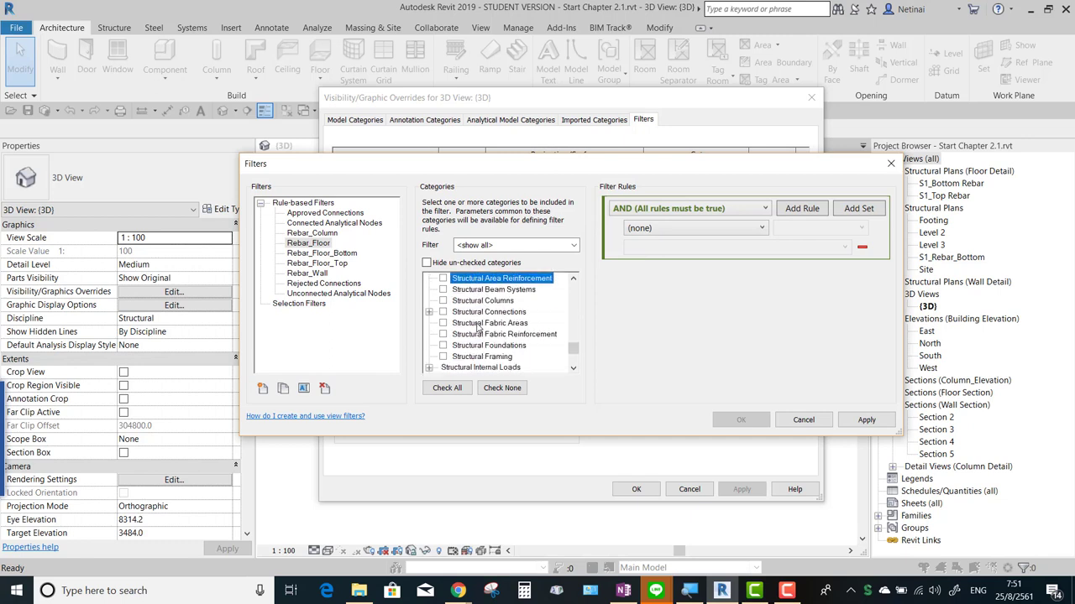
scroll(457, 318, up, 1)
click(443, 301)
scroll(449, 314, down, 1)
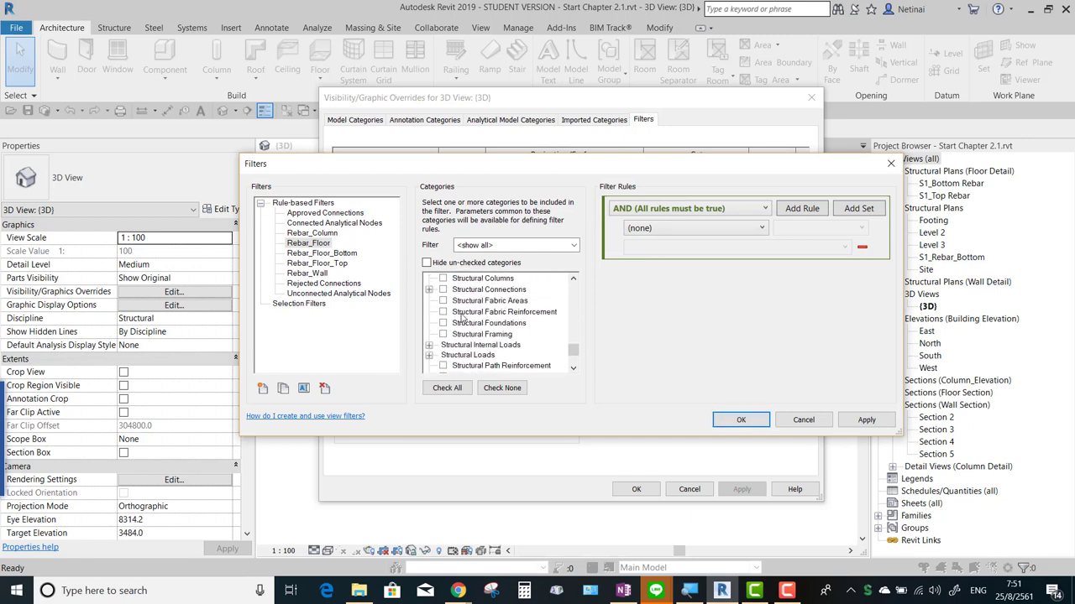
scroll(451, 327, down, 1)
scroll(454, 336, down, 1)
click(444, 343)
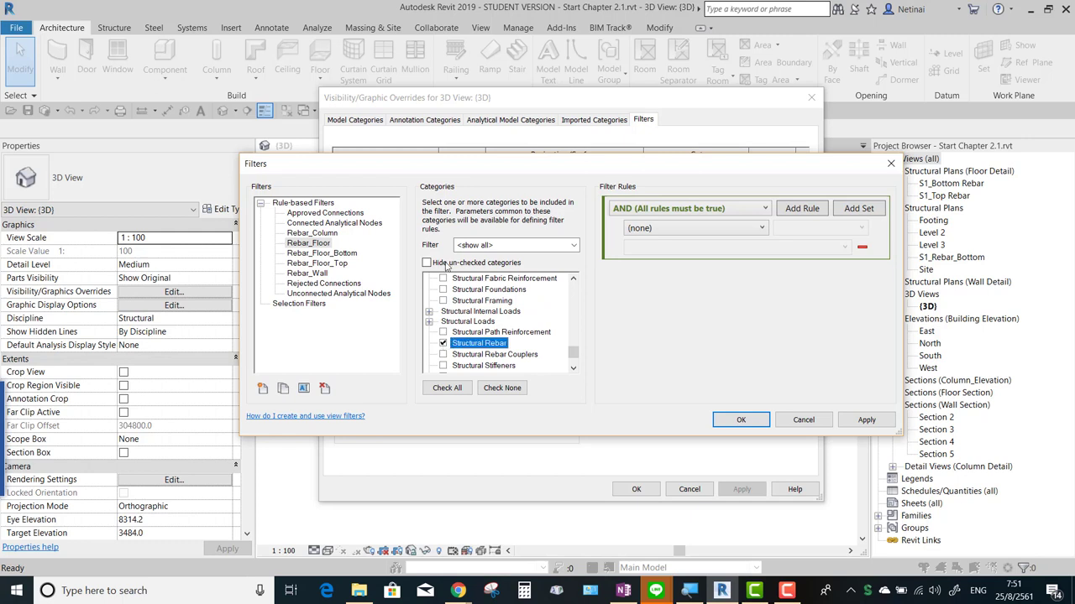
click(427, 263)
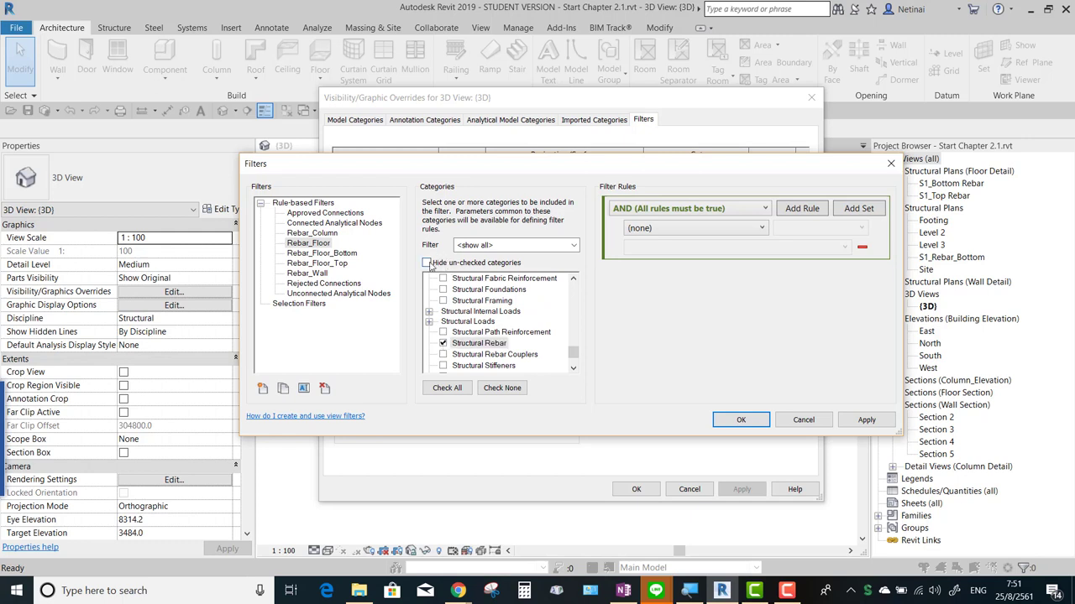
Step: Give Rebar_Floor a rule where Partition contains FLOOR and save the filter
click(699, 230)
scroll(680, 345, down, 2)
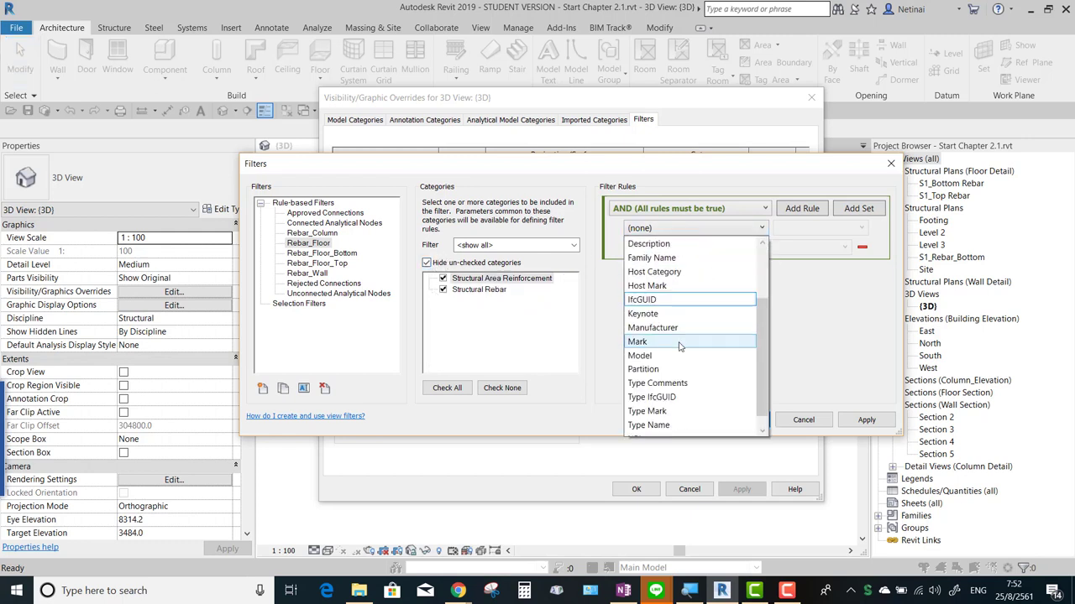
click(672, 370)
click(813, 236)
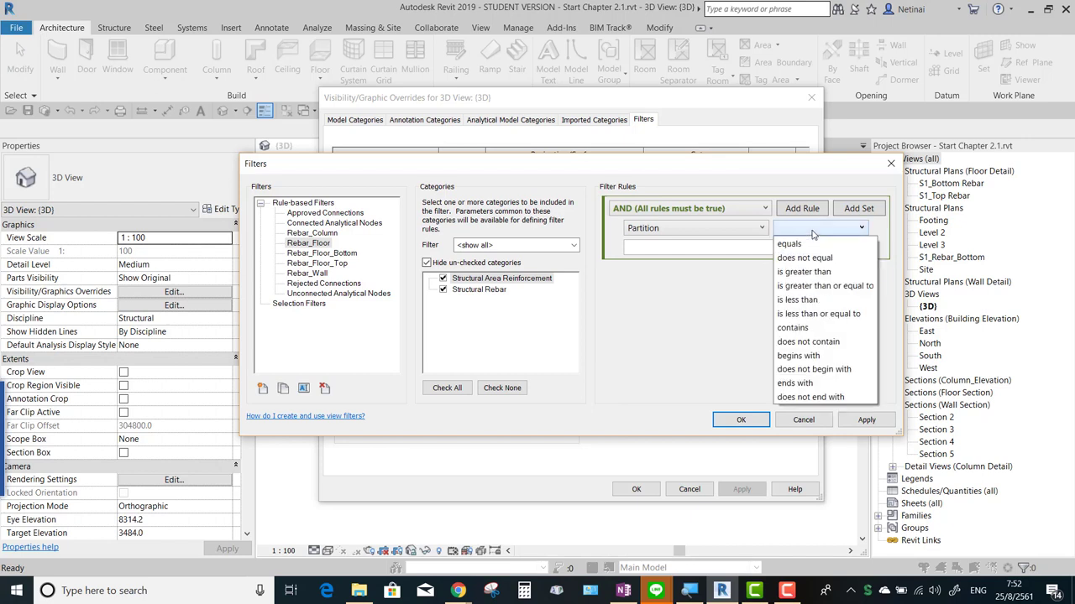
click(805, 327)
click(752, 249)
text(FLOOR)
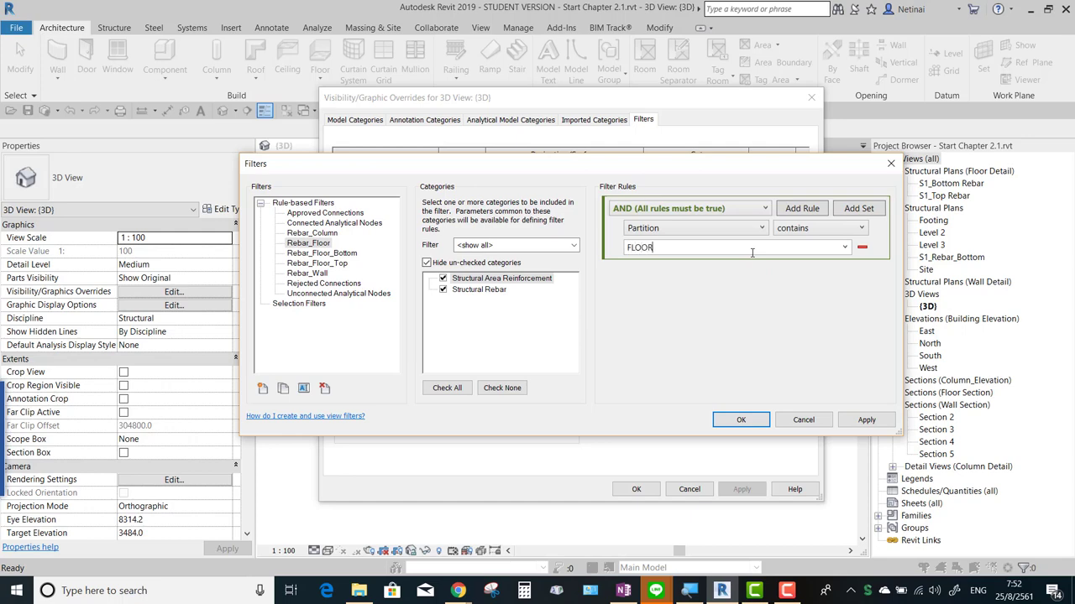
click(741, 422)
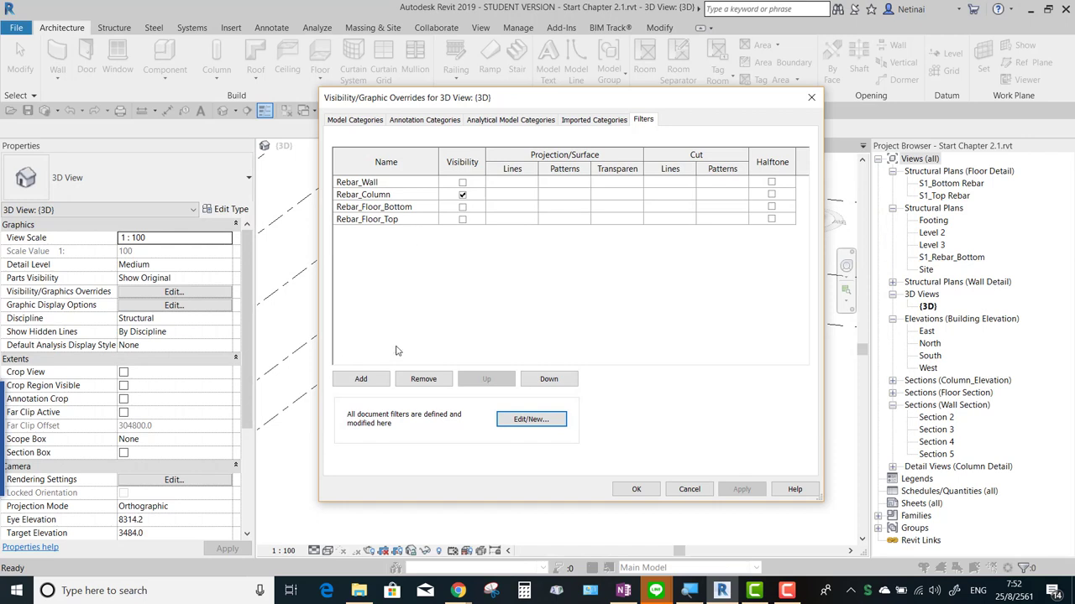
Step: Add the Rebar_Floor filter to the 3D view and return to the model
click(361, 378)
click(523, 258)
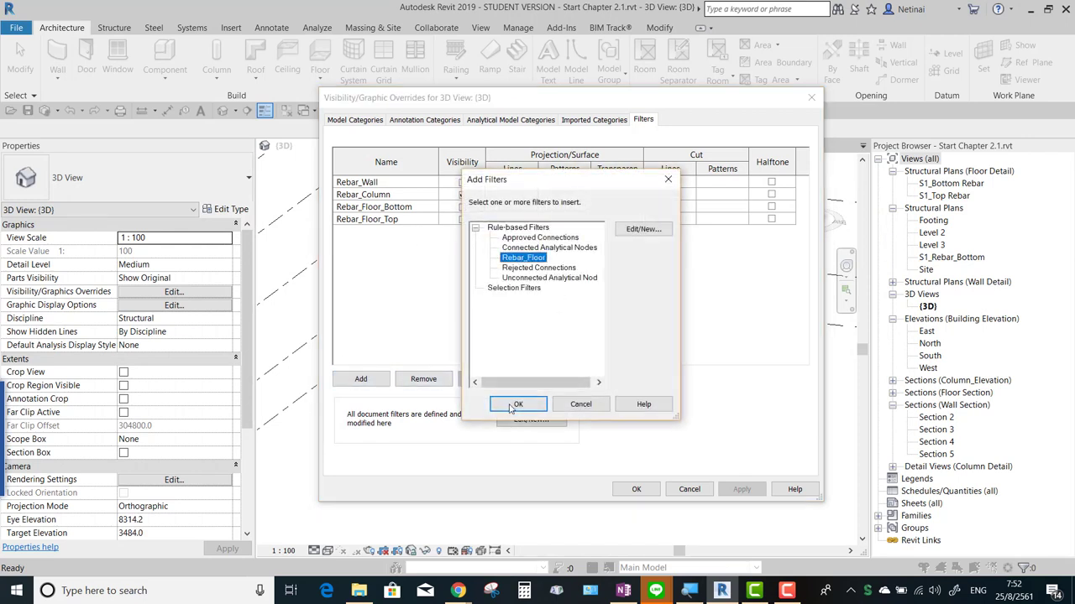
click(518, 404)
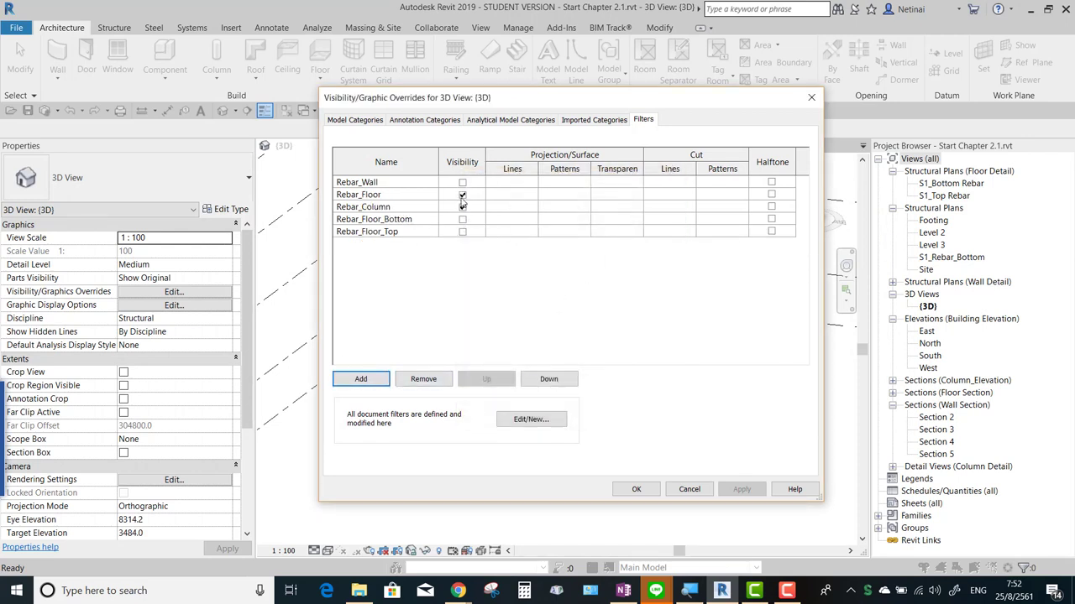
click(462, 195)
click(636, 489)
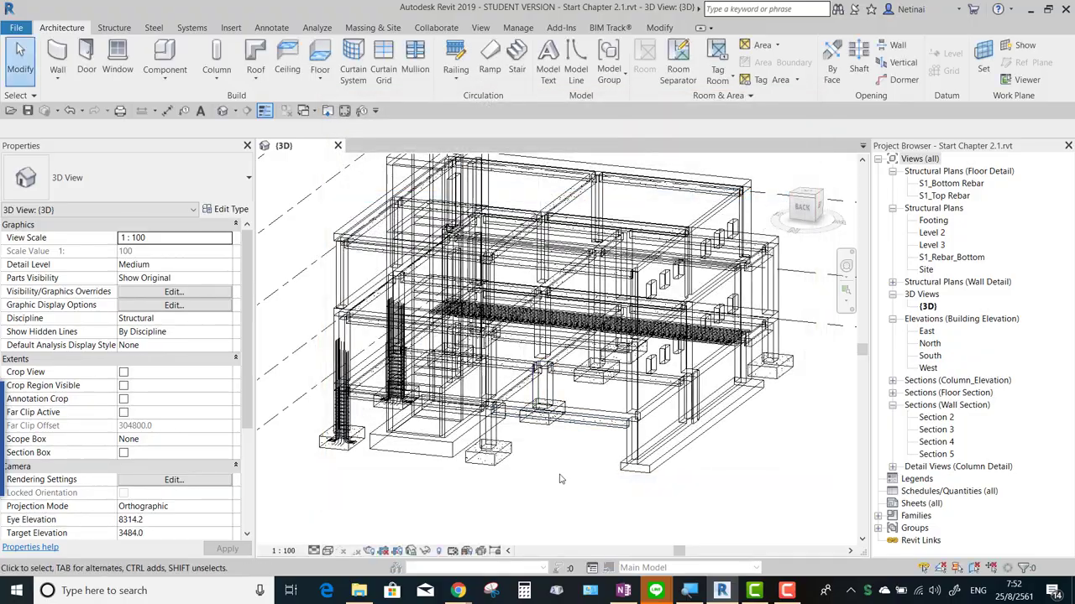
Step: Filter a window selection around the slab down to Structural Rebar and set its Partition to FLOOR
mouse_move(579, 471)
shift+middle_down()
mouse_move(665, 479)
mouse_move(627, 450)
shift+middle_up()
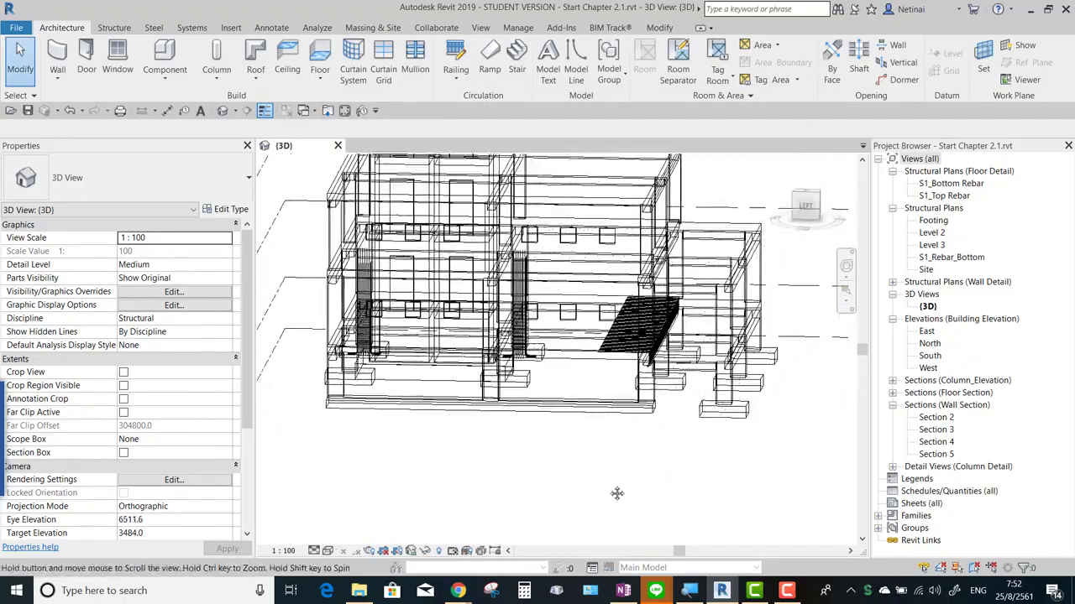
scroll(626, 450, up, 1)
scroll(571, 311, up, 2)
drag(558, 309, 719, 403)
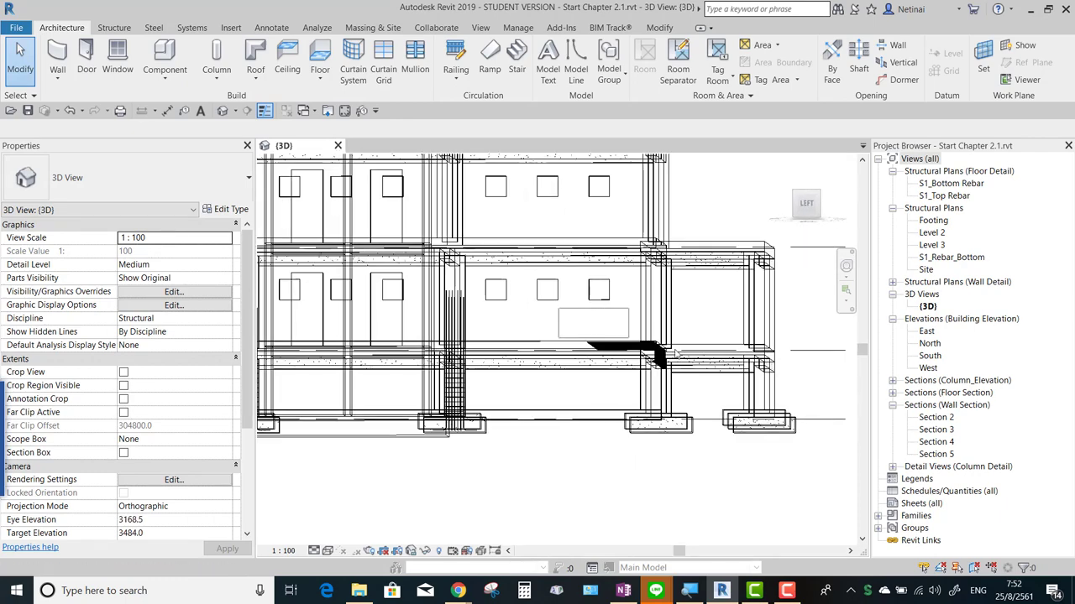
click(562, 61)
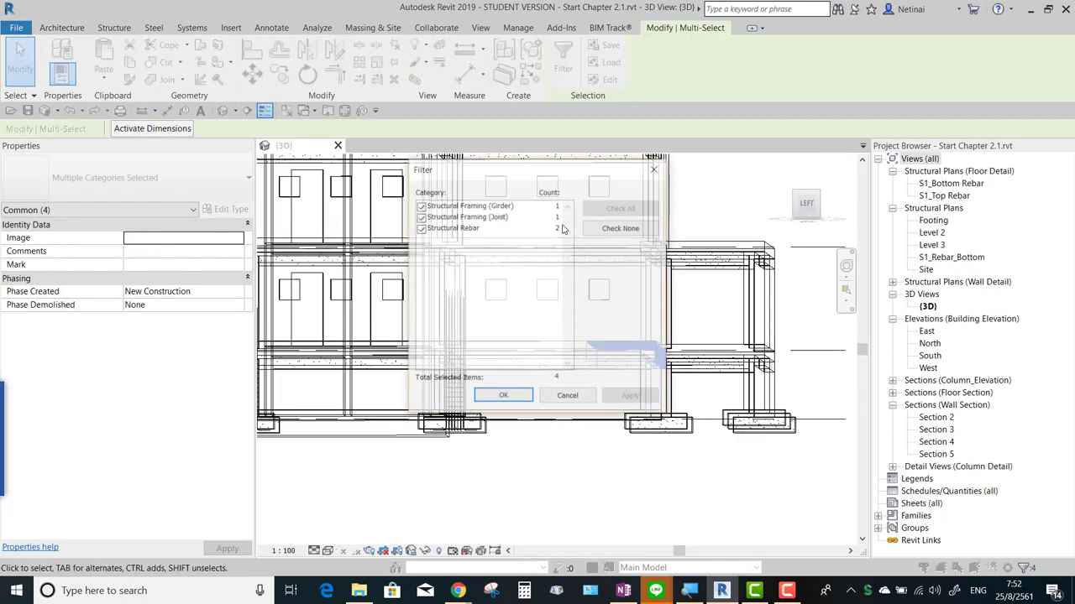
click(621, 227)
click(420, 227)
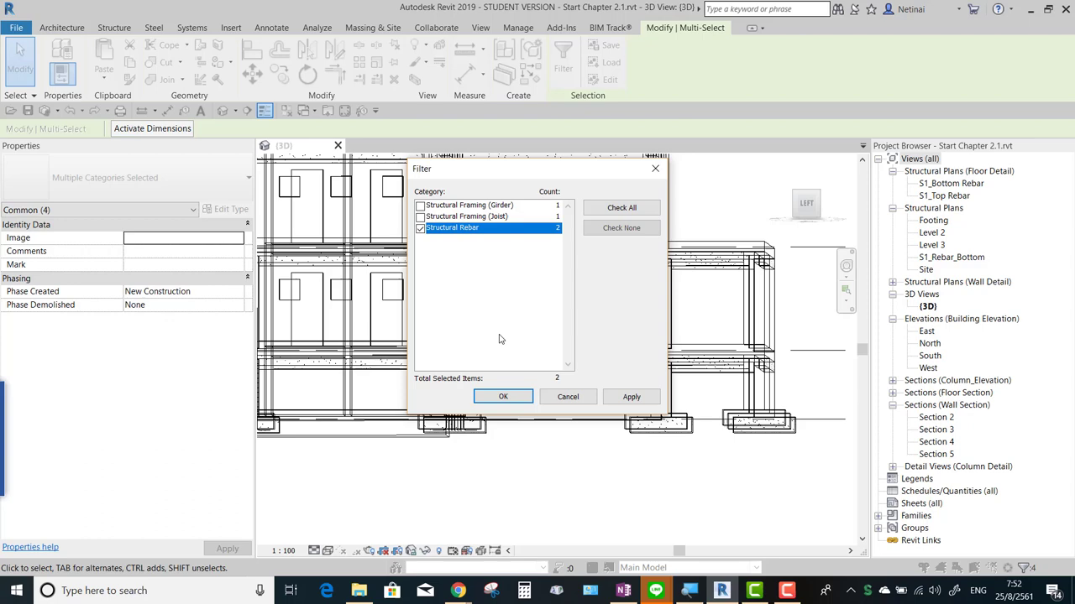
click(503, 396)
click(216, 240)
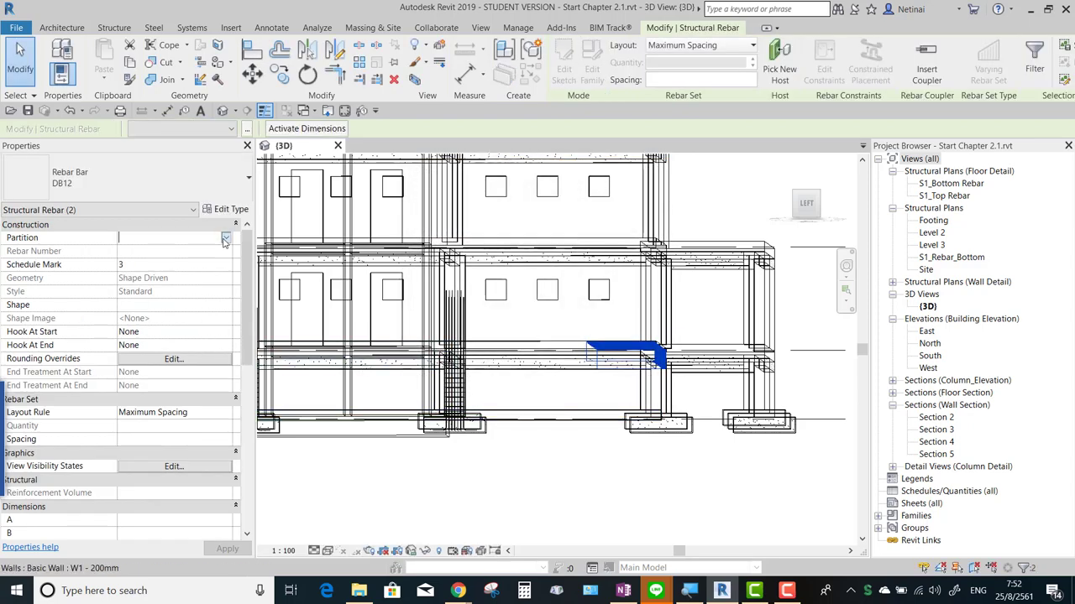
click(162, 249)
click(592, 481)
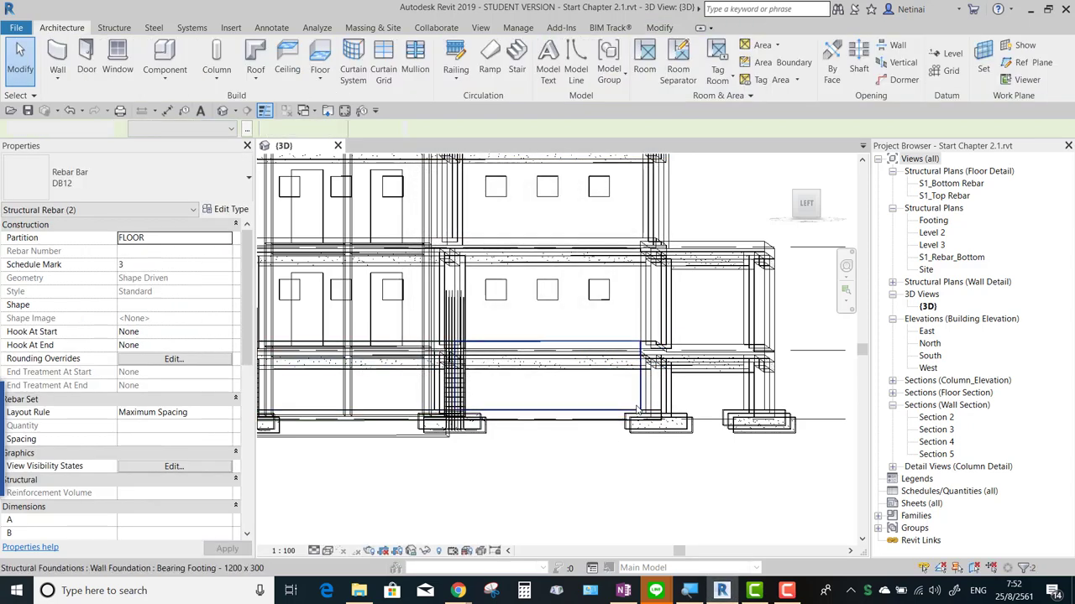
Step: Filter a window selection around the column down to its 10 rebar and set Partition to COLUMN
scroll(592, 481, down, 3)
mouse_move(592, 481)
shift+middle_down()
mouse_move(575, 501)
mouse_move(362, 318)
shift+middle_up()
scroll(362, 318, up, 2)
mouse_move(362, 318)
mouse_down()
mouse_move(438, 499)
mouse_move(455, 502)
mouse_up()
click(561, 74)
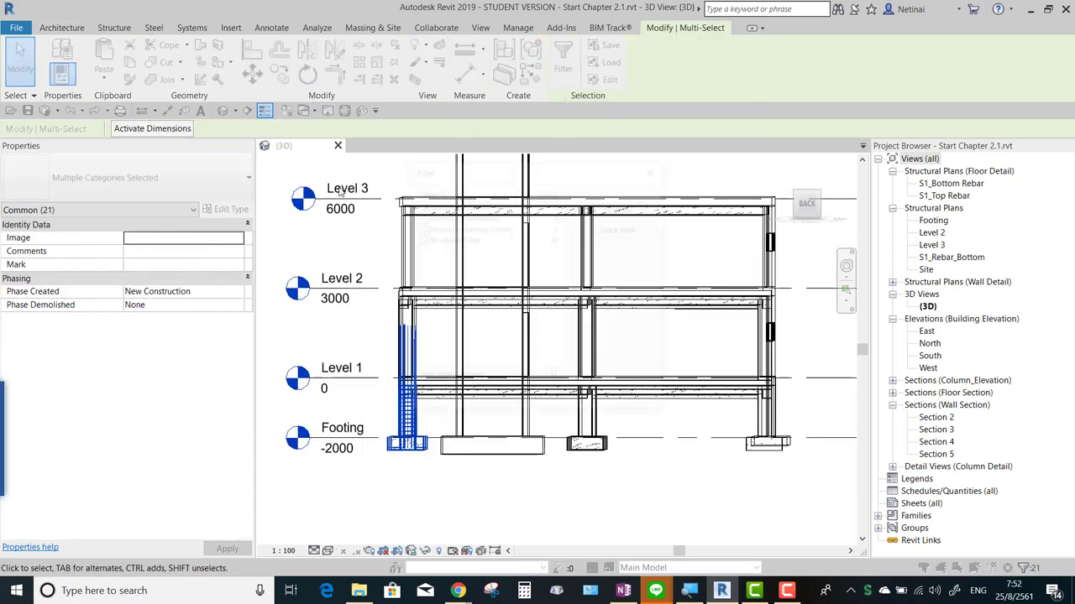
click(420, 227)
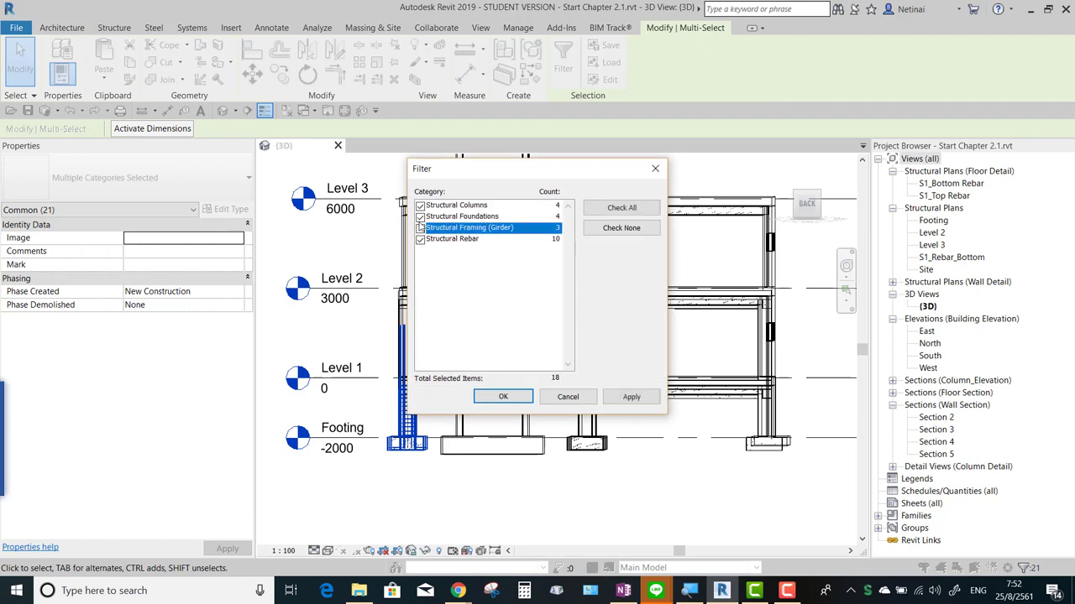
click(421, 217)
click(421, 205)
click(487, 395)
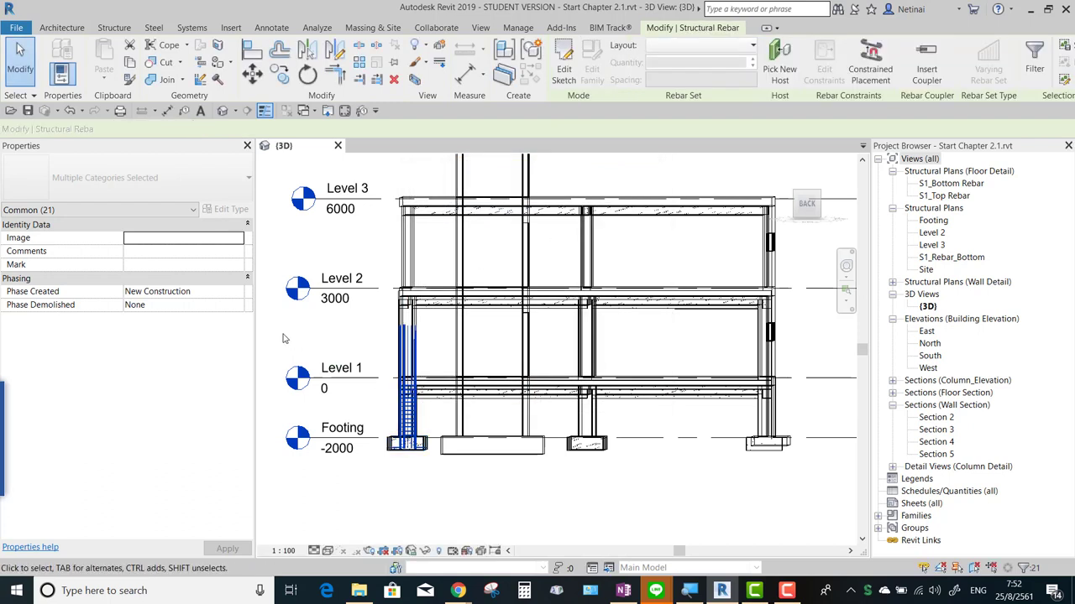
click(228, 241)
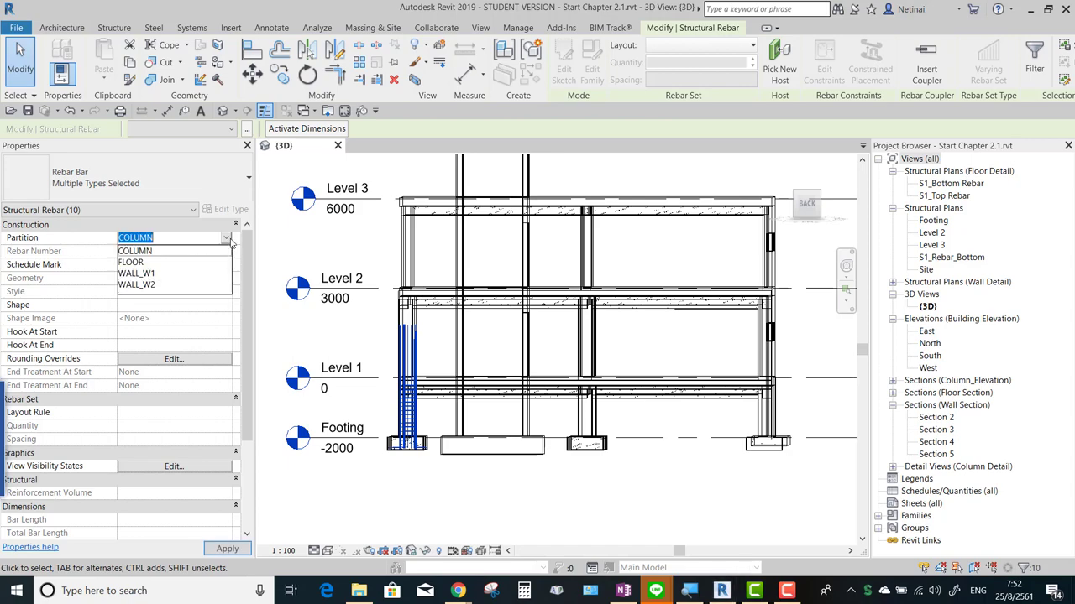
click(537, 249)
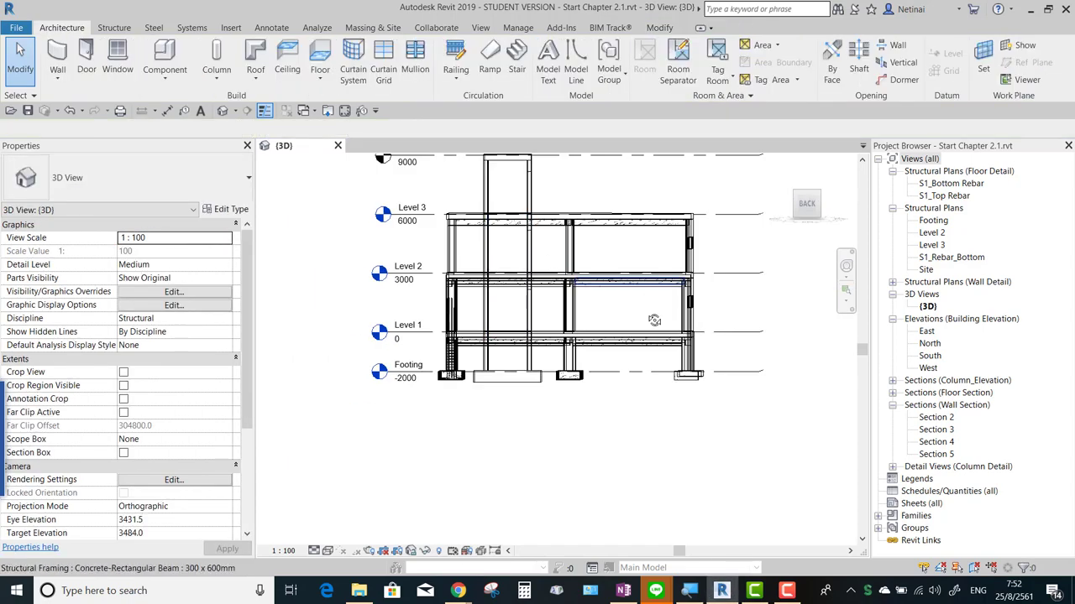
shift+middle_drag(538, 250, 567, 471)
Step: Switch off the Rebar_Column filter's visibility in the 3D view and orbit the model
key(v)
key(g)
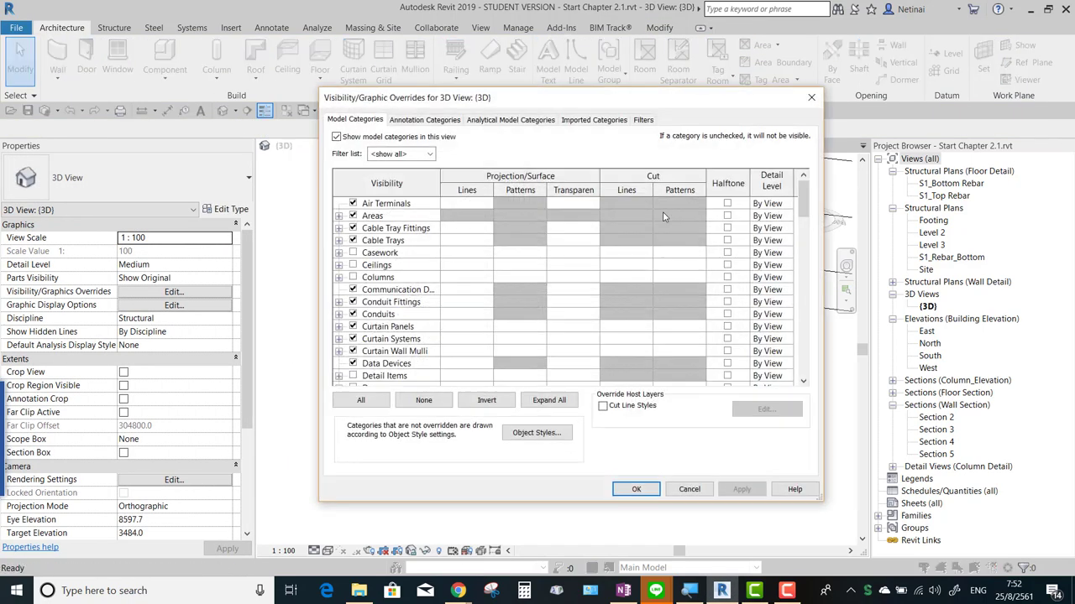
click(644, 120)
click(461, 207)
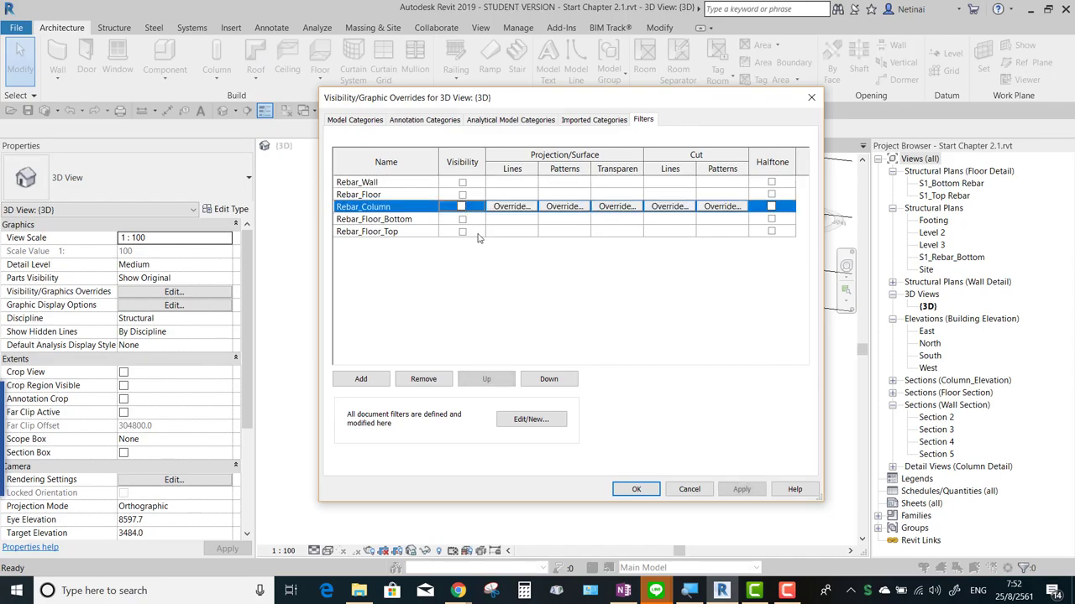
click(635, 490)
mouse_move(476, 465)
shift+middle_down()
mouse_move(549, 431)
mouse_move(598, 429)
mouse_move(601, 455)
mouse_move(523, 486)
shift+middle_up()
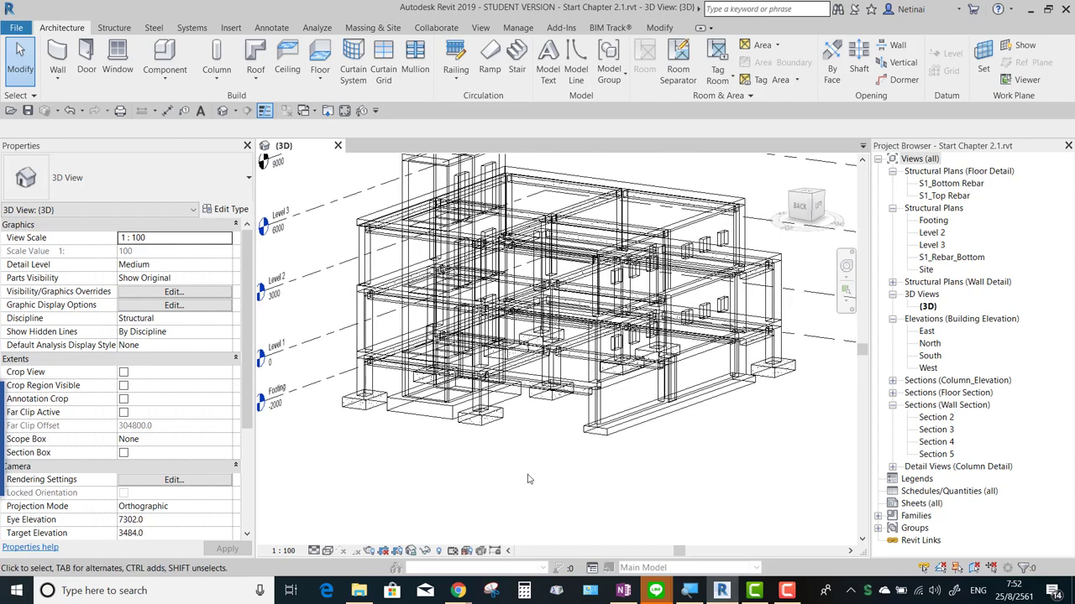
Step: Make all five rebar filters visible in the 3D view's filter overrides
key(v)
key(v)
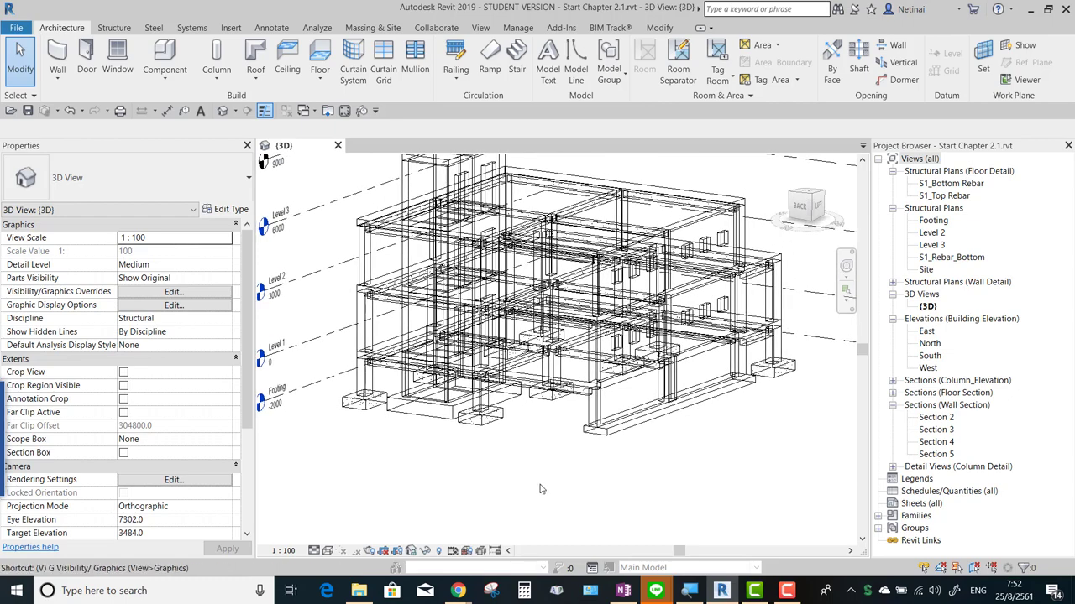
scroll(433, 296, down, 2)
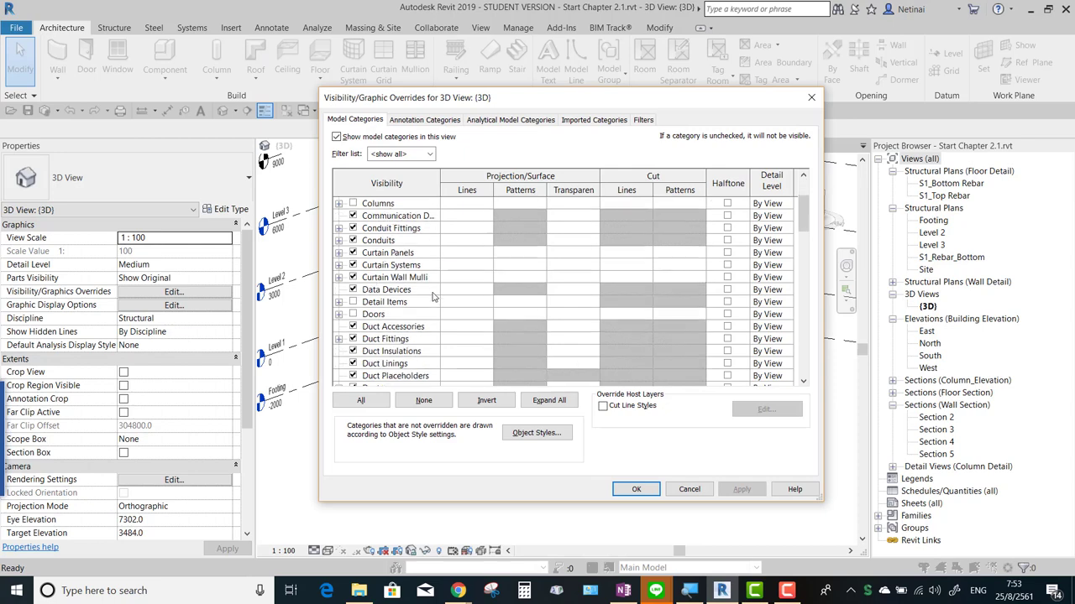
scroll(471, 263, down, 1)
click(644, 120)
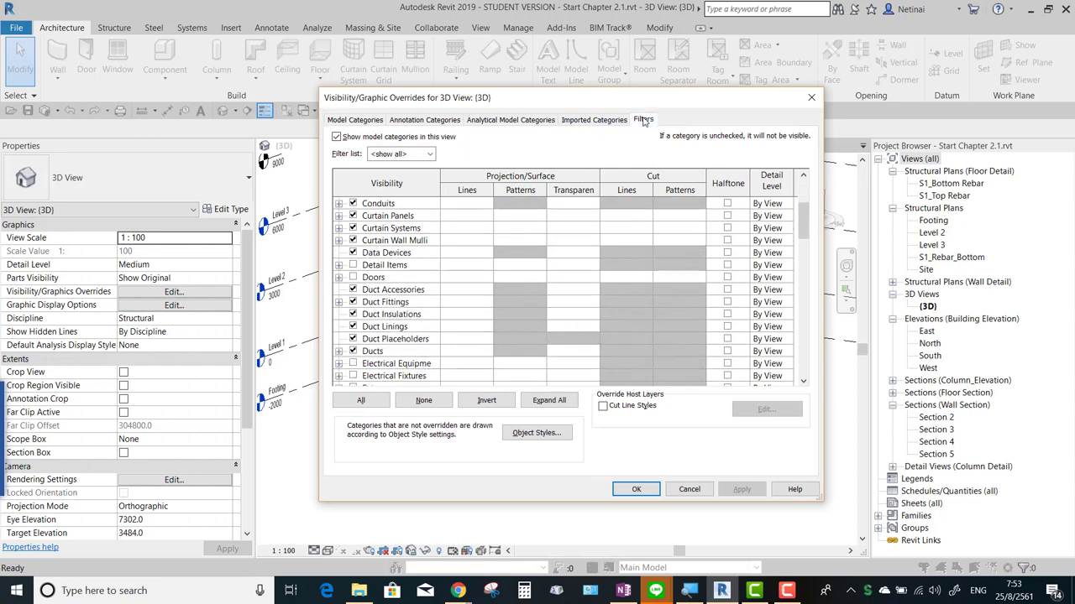
click(462, 182)
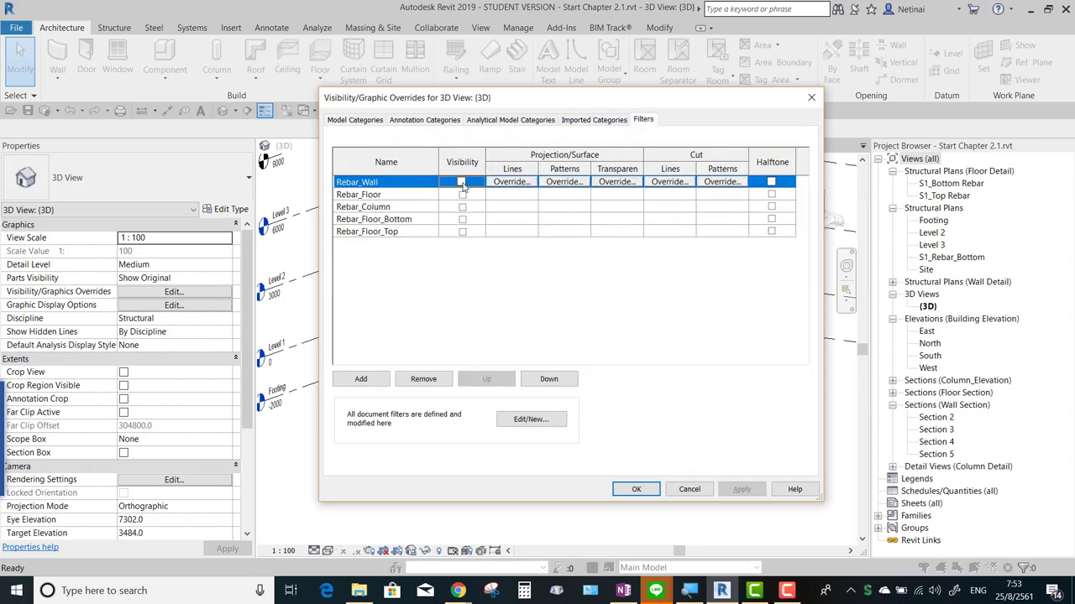
click(461, 195)
click(461, 207)
click(461, 220)
click(462, 230)
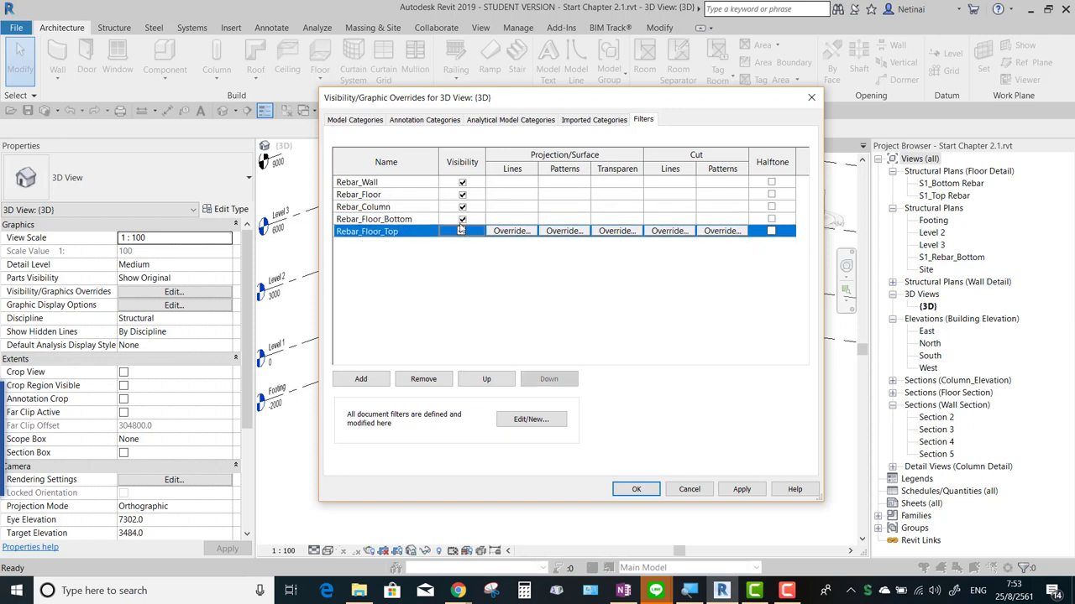
Step: Override the Rebar_Wall filter's projection lines to red
click(396, 185)
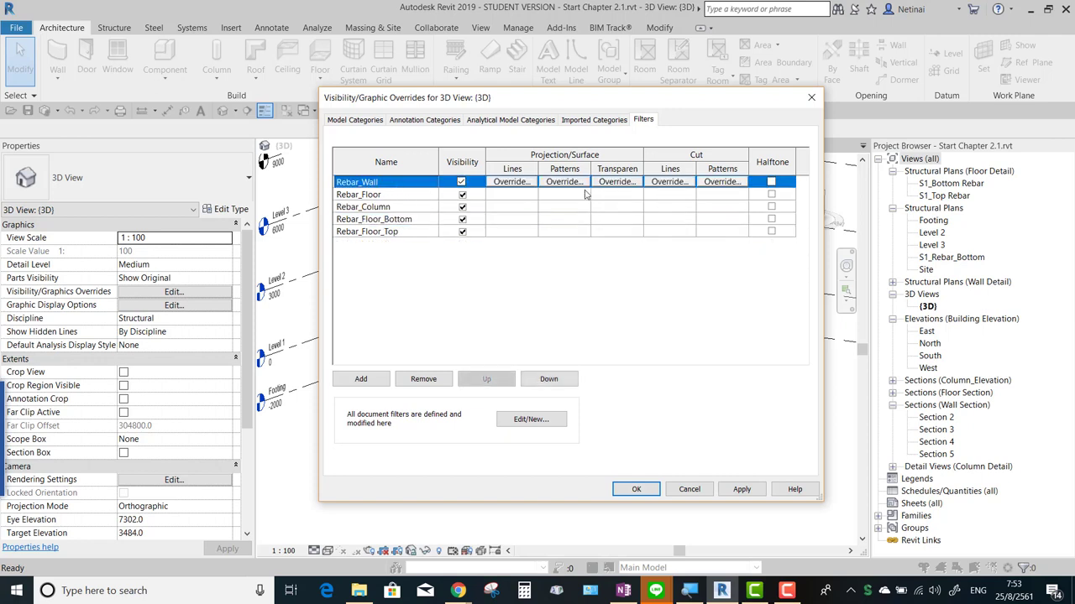
click(509, 183)
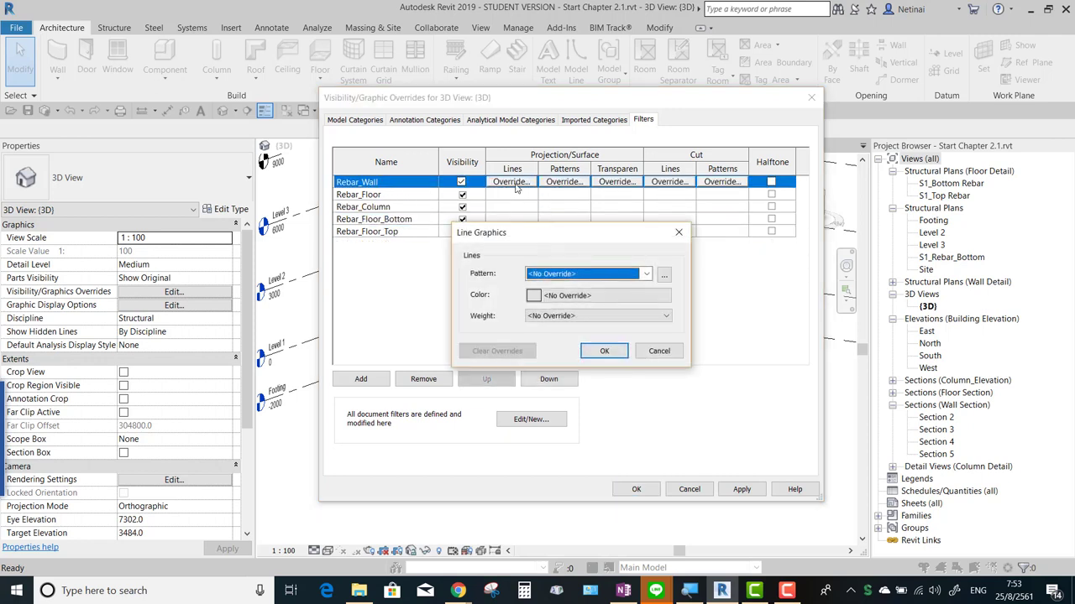
click(569, 296)
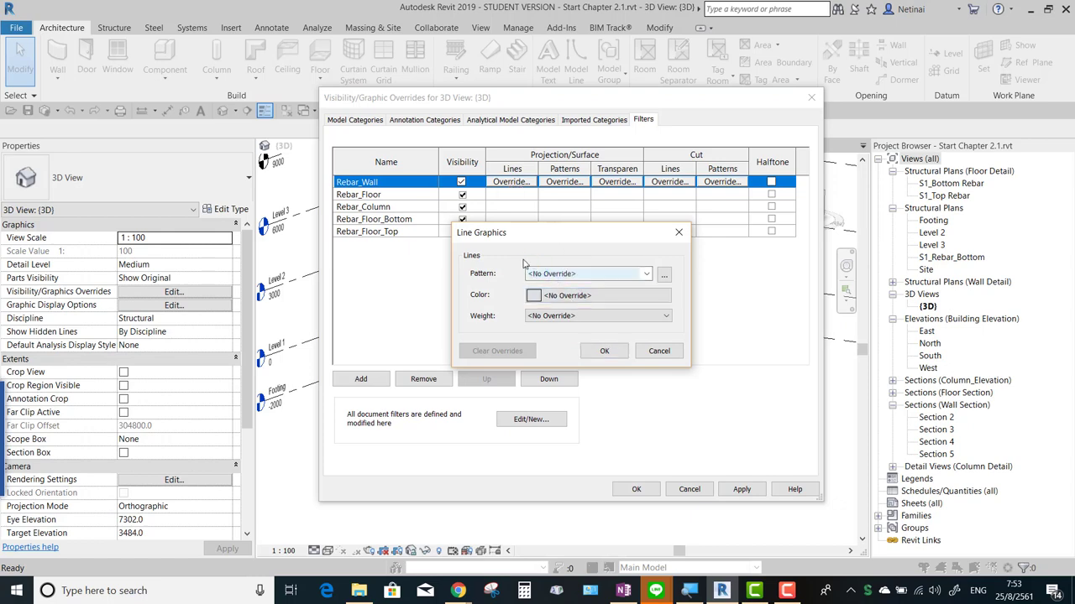
click(451, 312)
click(621, 418)
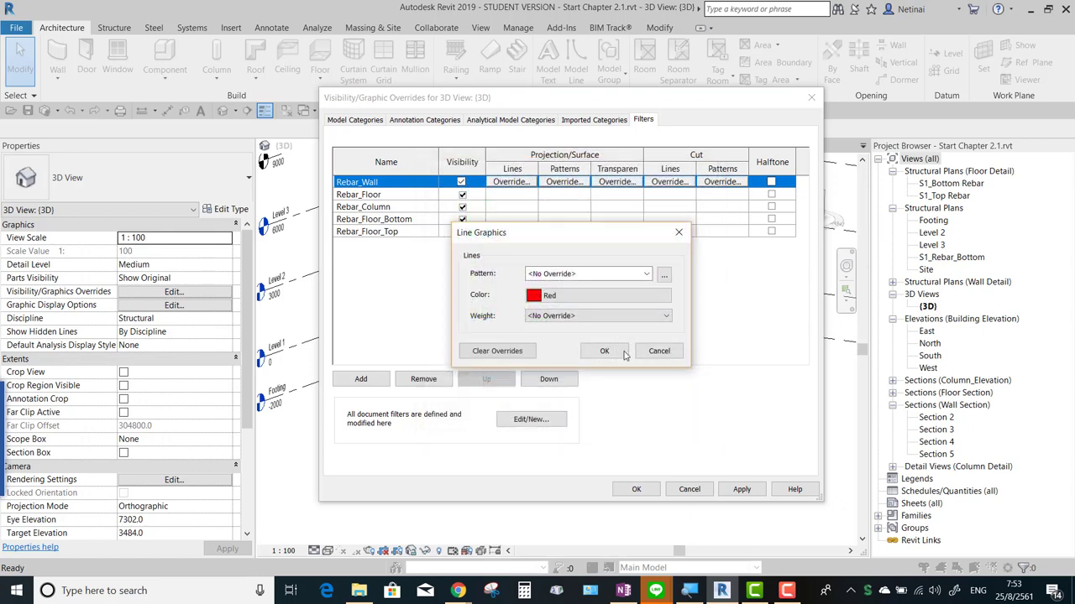
click(601, 351)
Step: Override the Rebar_Floor filter's projection lines to blue
click(507, 198)
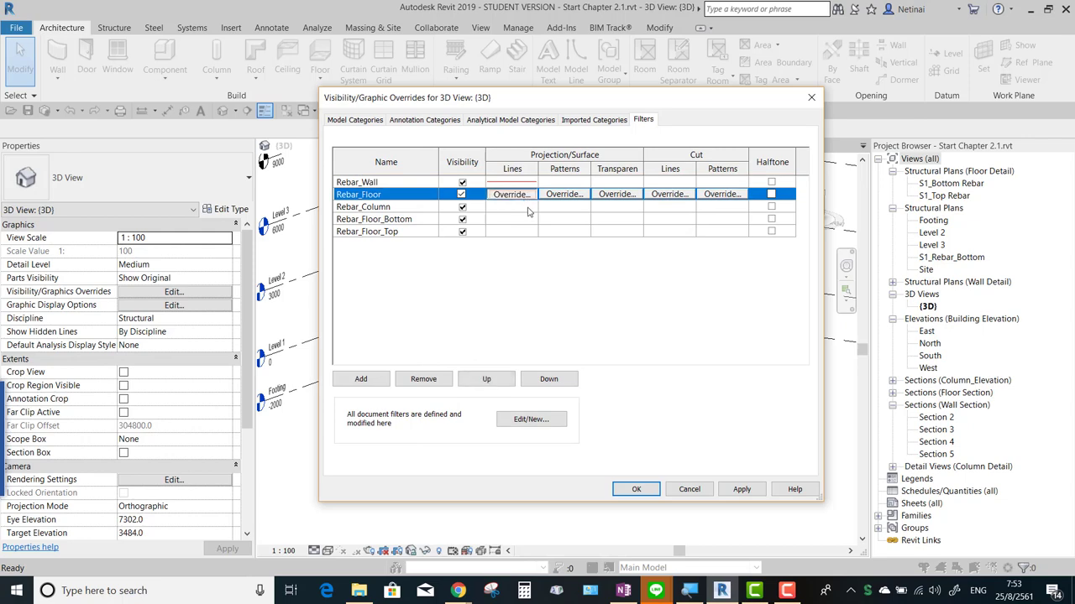
click(512, 194)
click(569, 296)
click(518, 312)
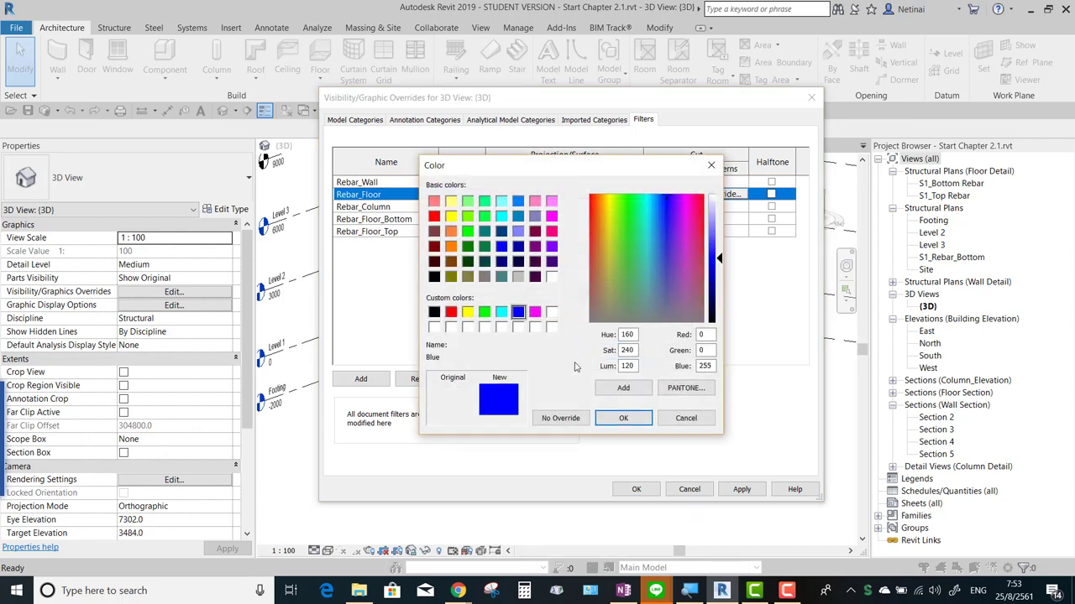
click(617, 418)
click(602, 351)
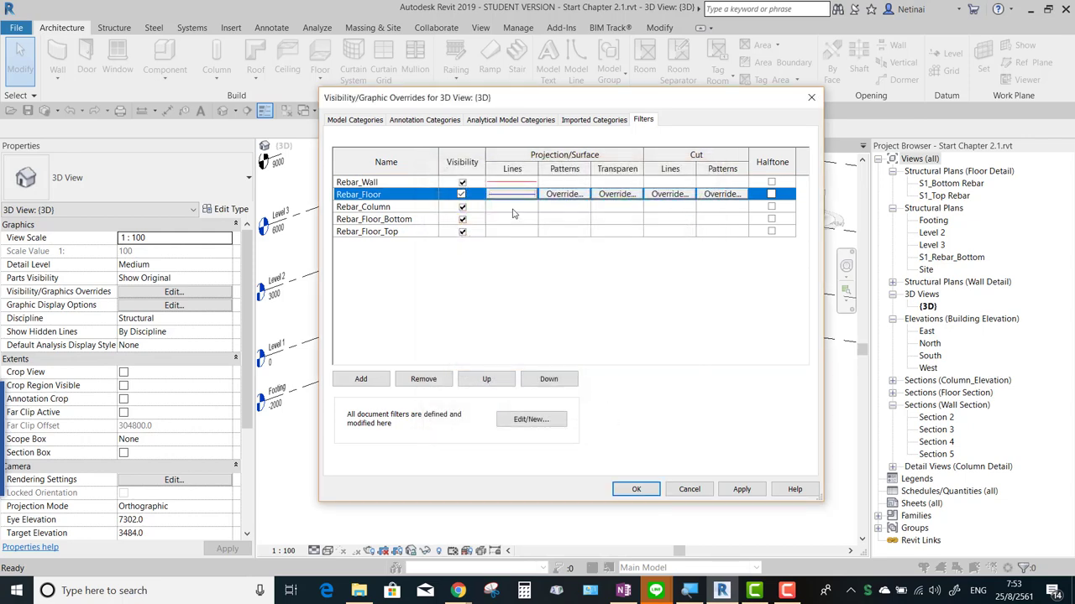
Step: Override Rebar_Column's projection lines to green and apply the overrides to the 3D view
click(515, 207)
click(516, 208)
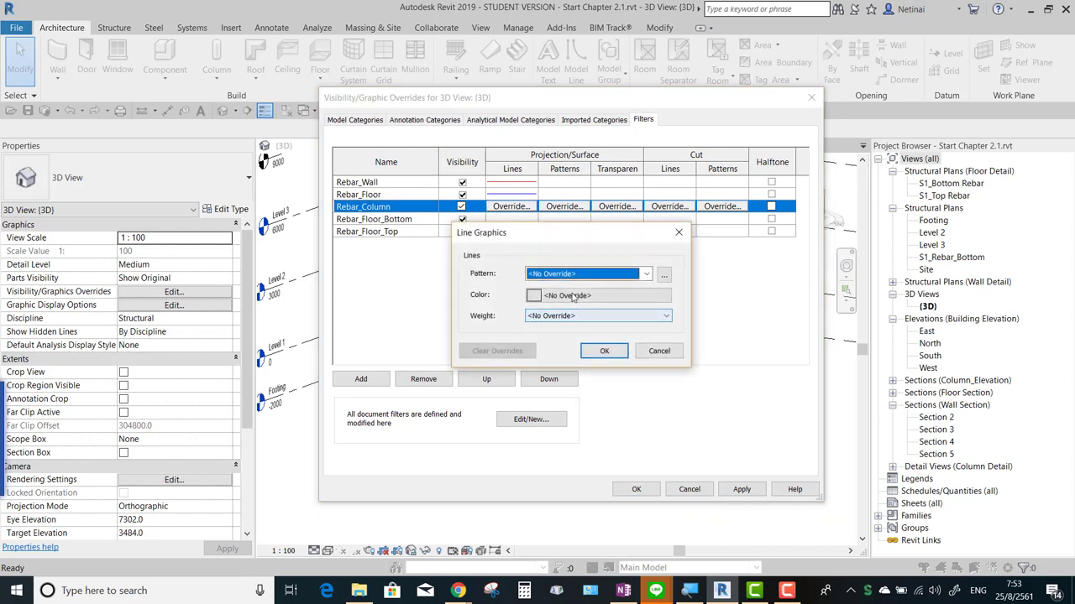
click(529, 296)
click(468, 312)
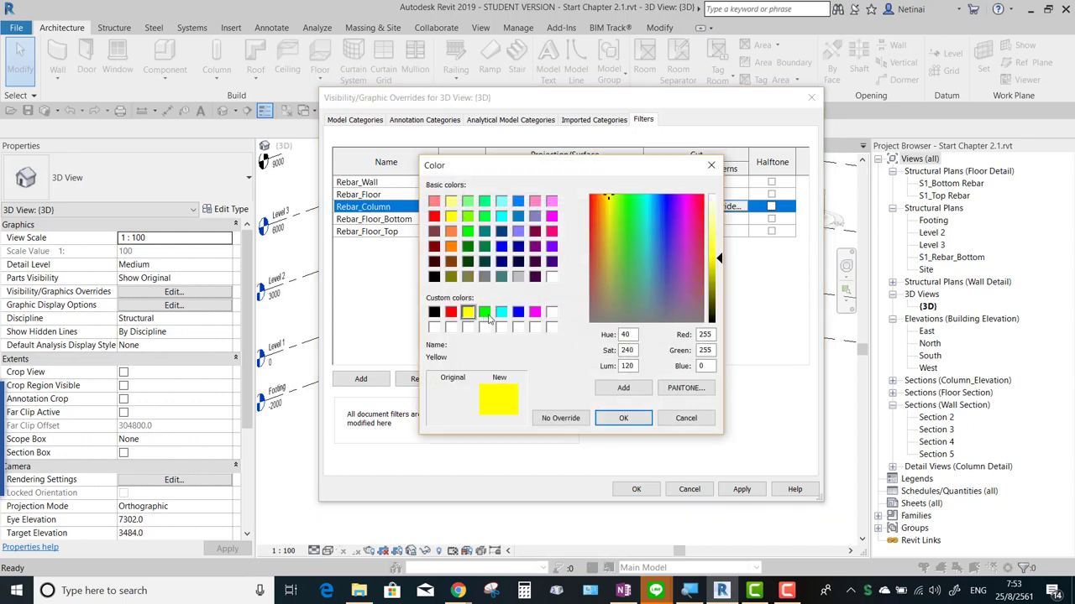
click(484, 313)
click(623, 419)
click(603, 351)
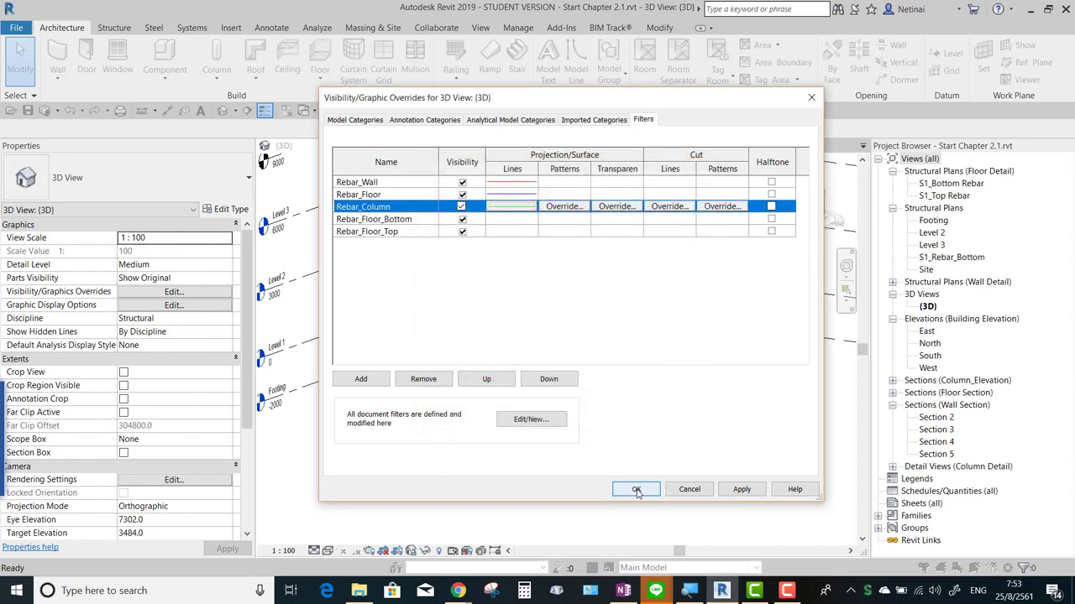
click(636, 488)
mouse_move(513, 466)
shift+middle_down()
mouse_move(606, 479)
mouse_move(619, 504)
mouse_move(510, 499)
mouse_move(579, 491)
shift+middle_up()
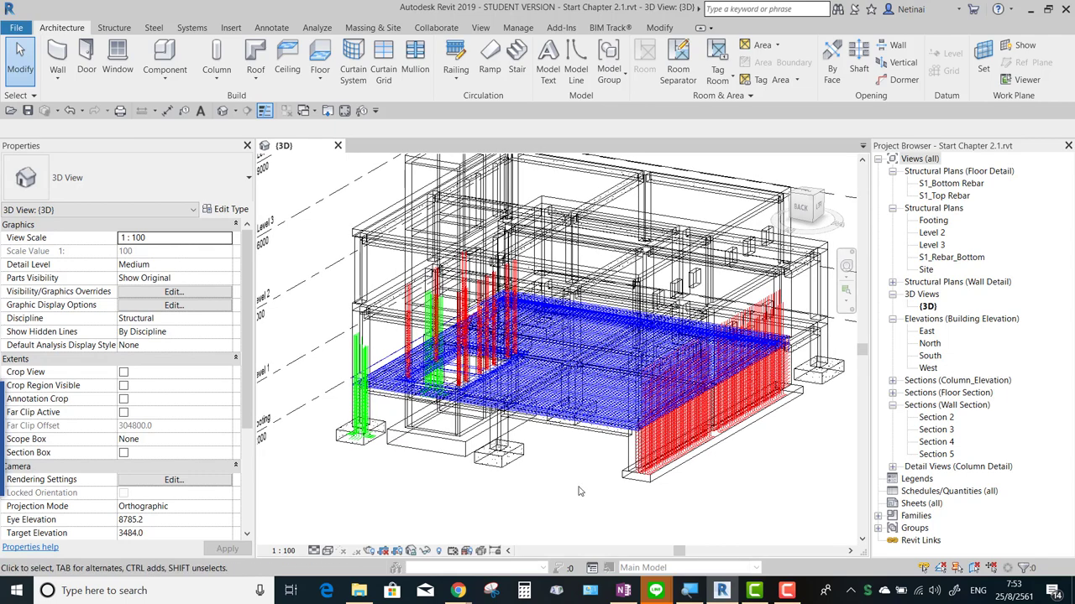